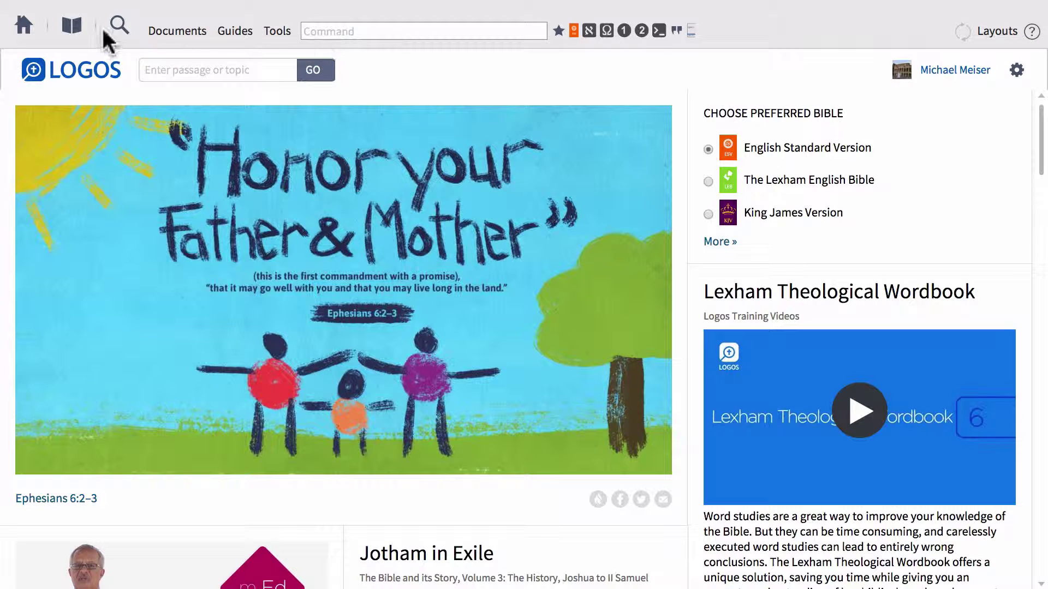
# Step: Close the home page to reveal the Matthew 2:13 syntax graph and the Attendant Circumstance query
pyautogui.click(25, 27)
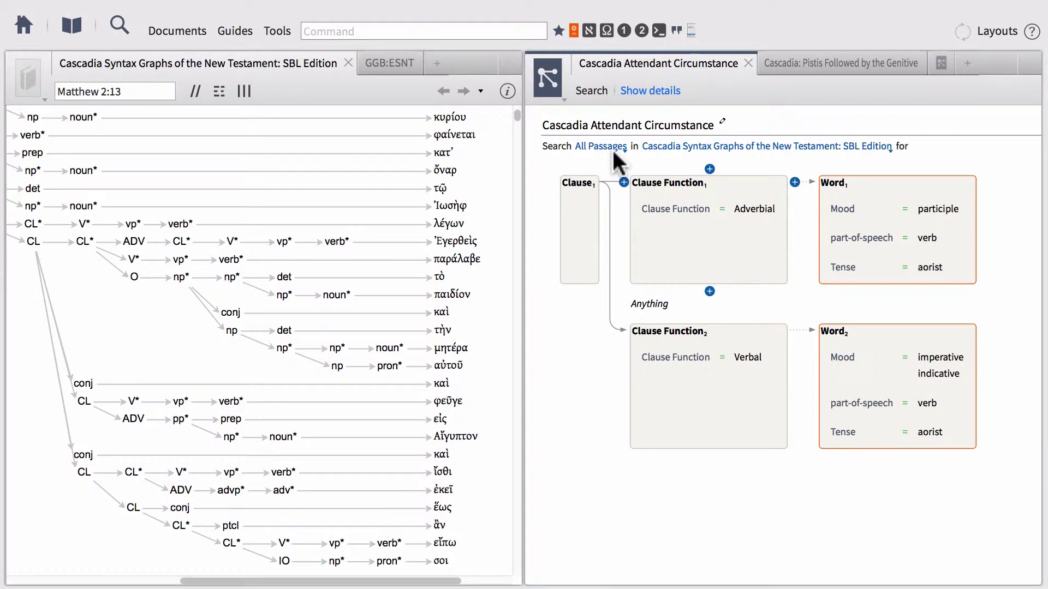
# Step: Show the GGB:ESNT grammar's five Attendant Circumstance features and Matt 2:13–14 example in the left pane
pyautogui.click(384, 59)
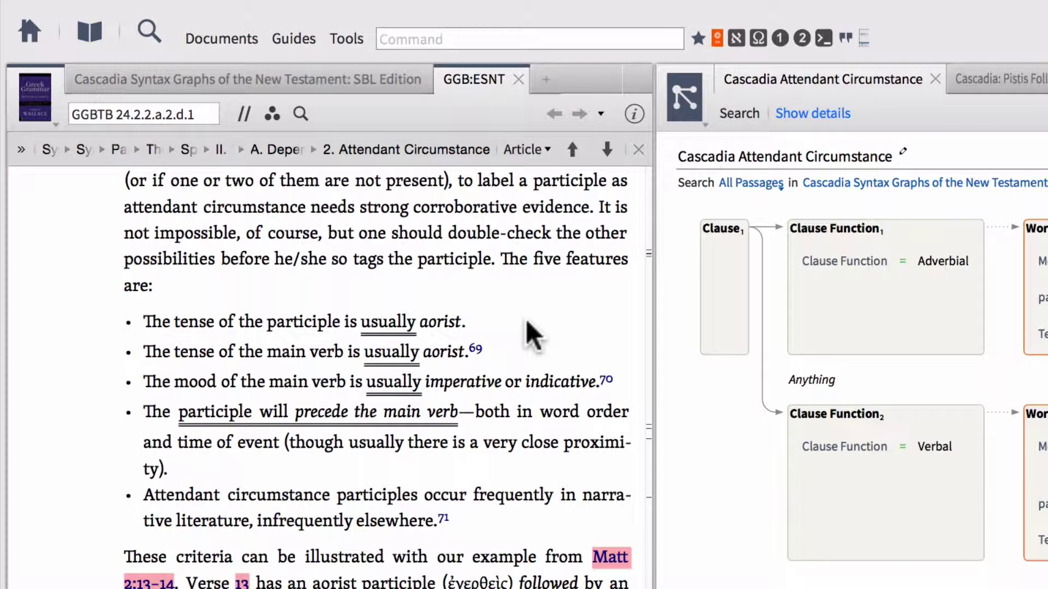
pyautogui.scroll(3, 526, 319)
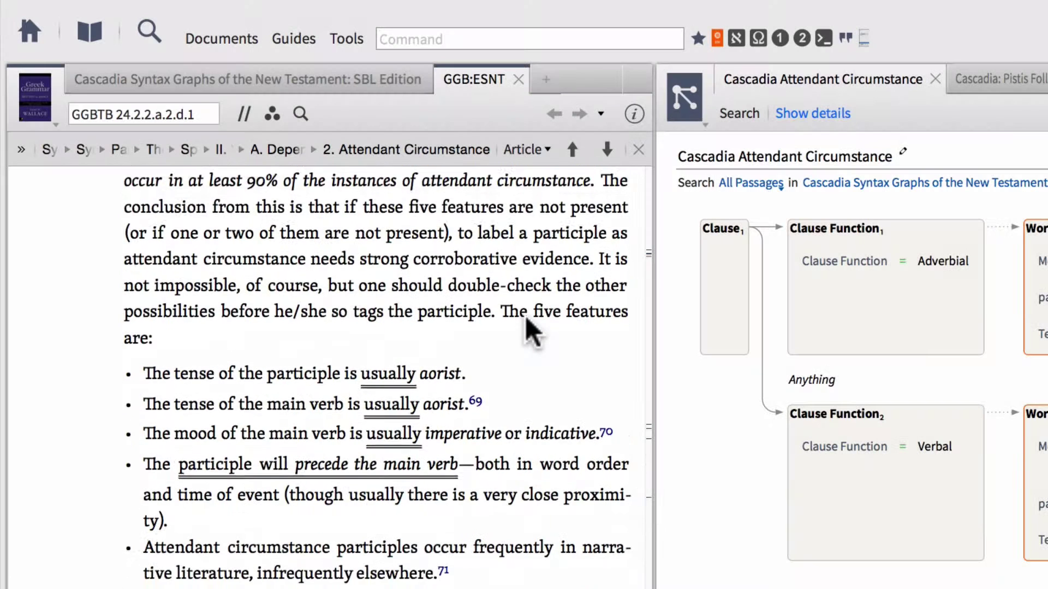
pyautogui.scroll(-3, 525, 316)
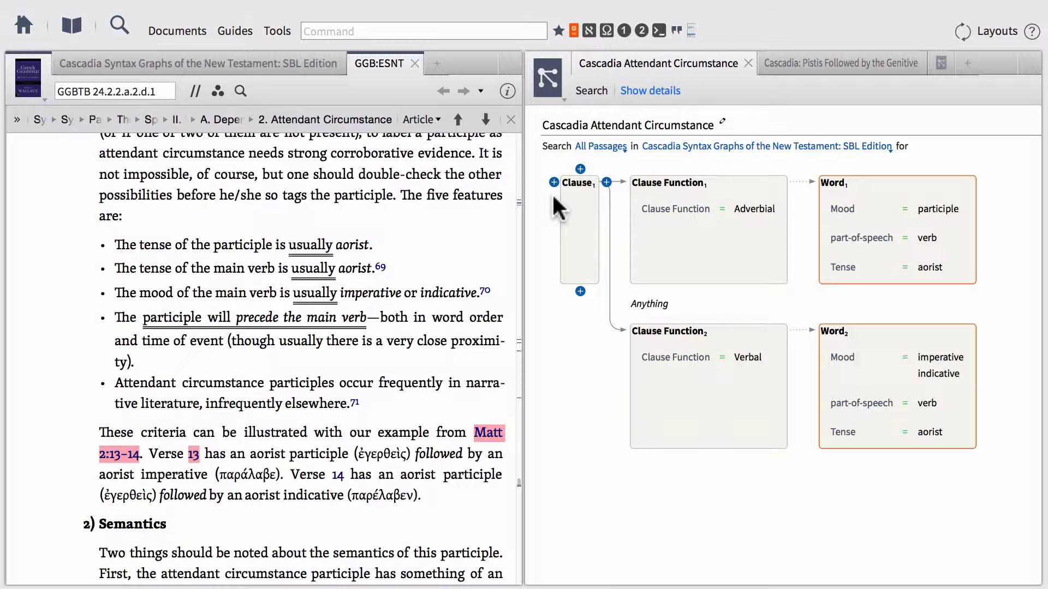
# Step: Run the Attendant Circumstance query, move its 1,063 results to the left pane, and browse them
pyautogui.click(590, 90)
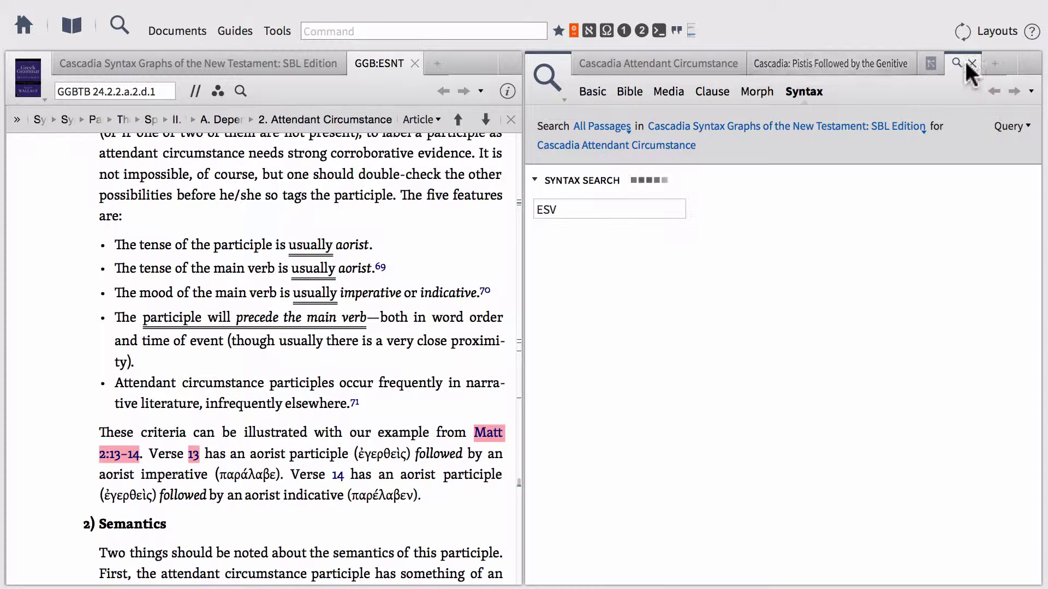
pyautogui.moveTo(961, 60); pyautogui.dragTo(453, 57)
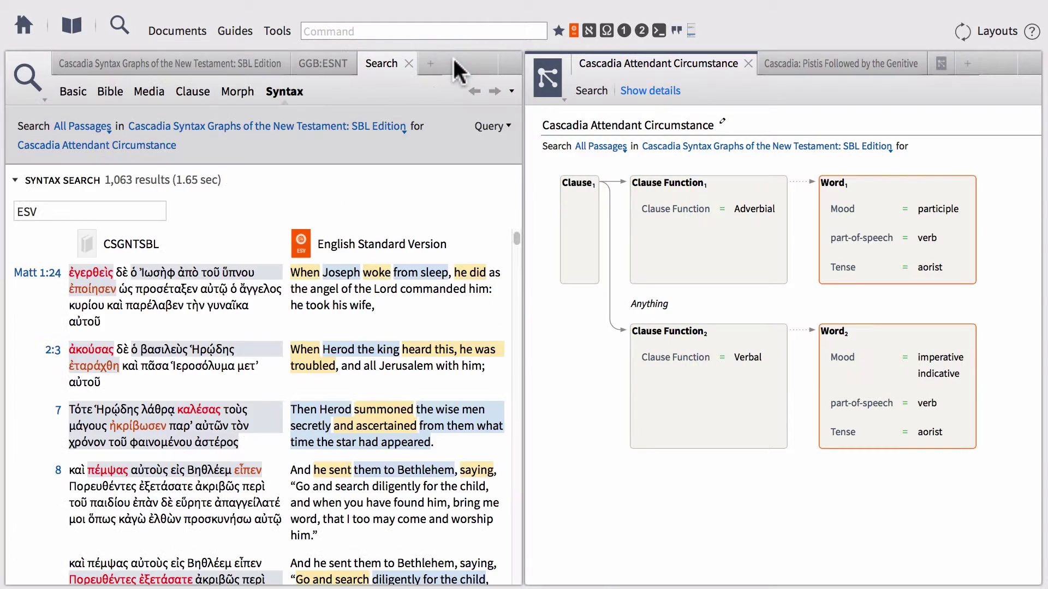
pyautogui.scroll(-3, 264, 251)
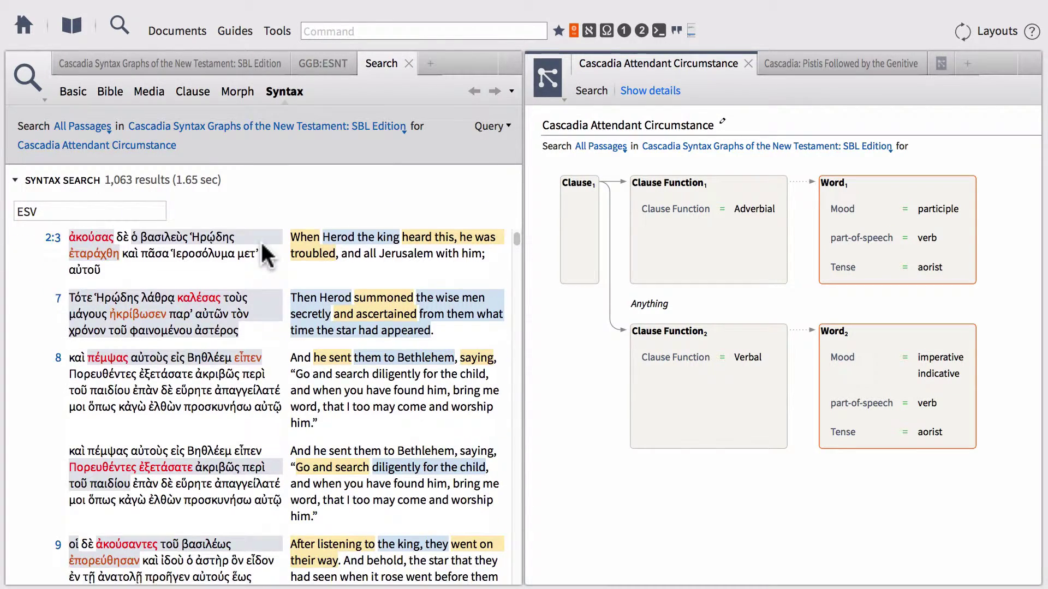
pyautogui.scroll(-8, 262, 246)
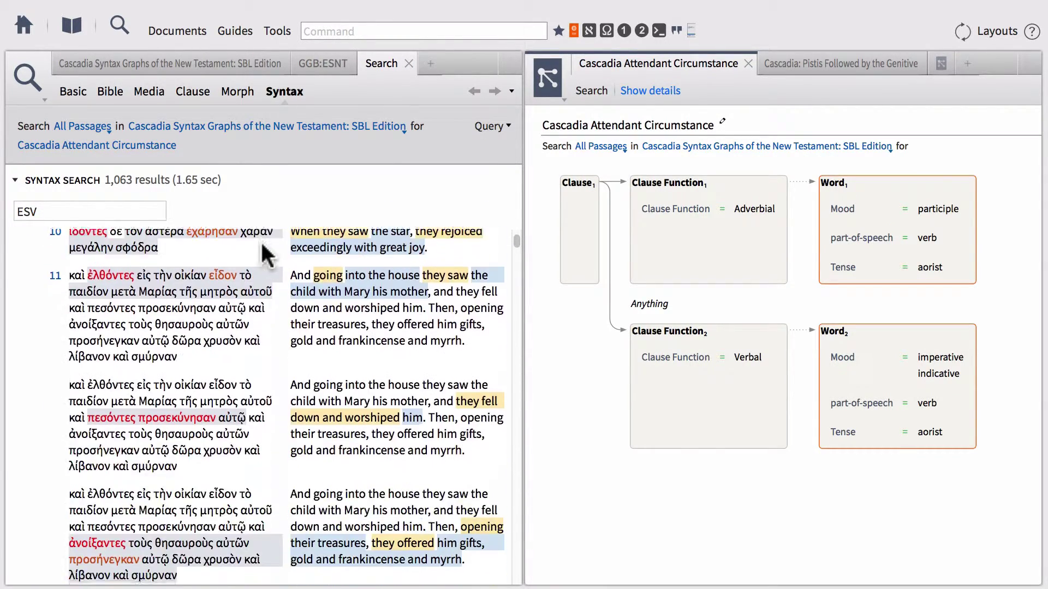
pyautogui.scroll(-10, 265, 252)
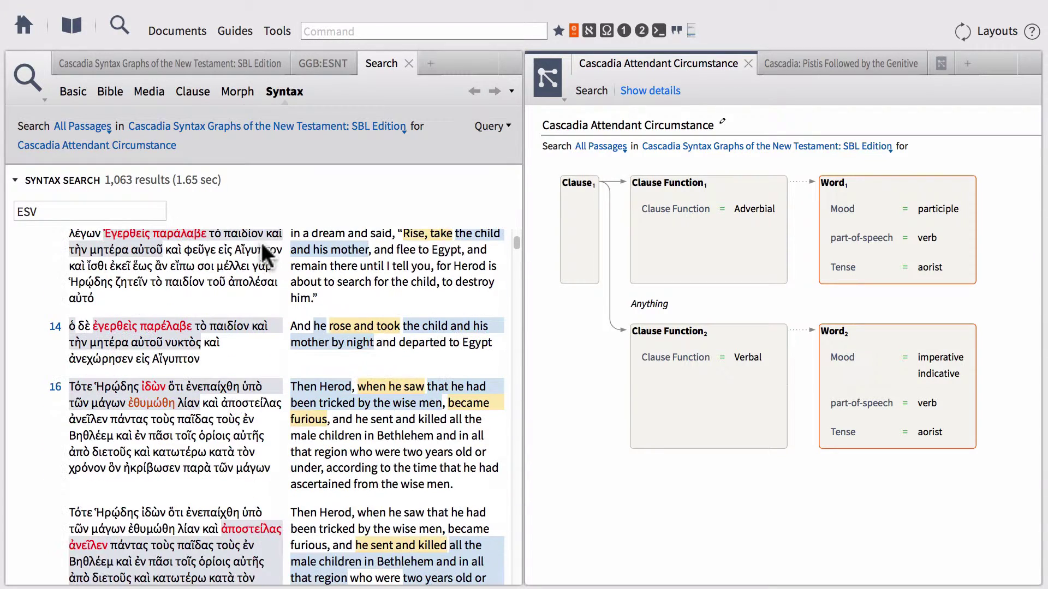
pyautogui.scroll(1, 267, 272)
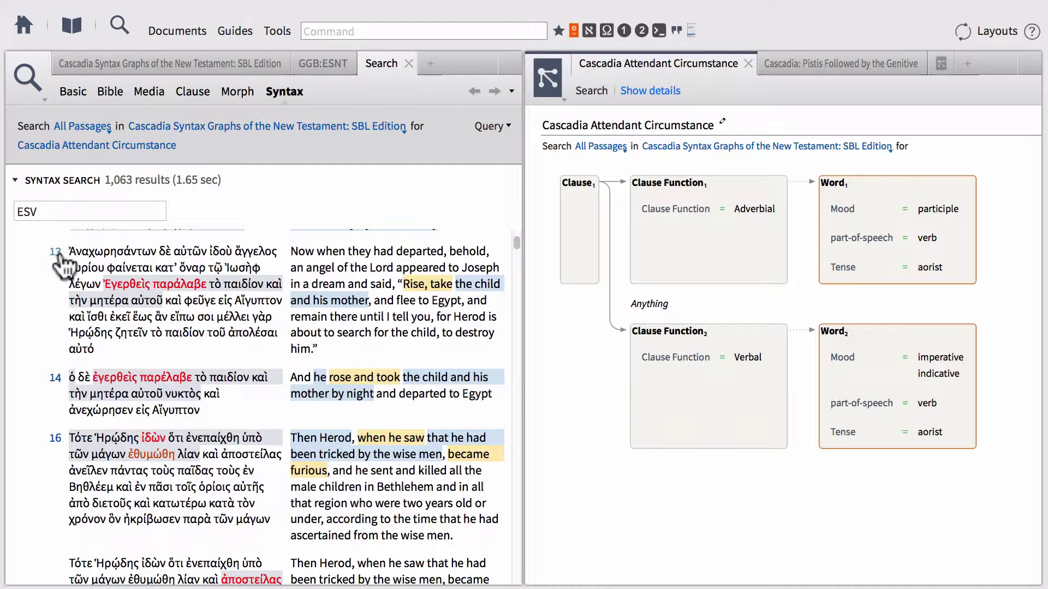
# Step: Return the left pane to the grammar's attendant circumstance criteria while reviewing each query node's settings
pyautogui.click(114, 64)
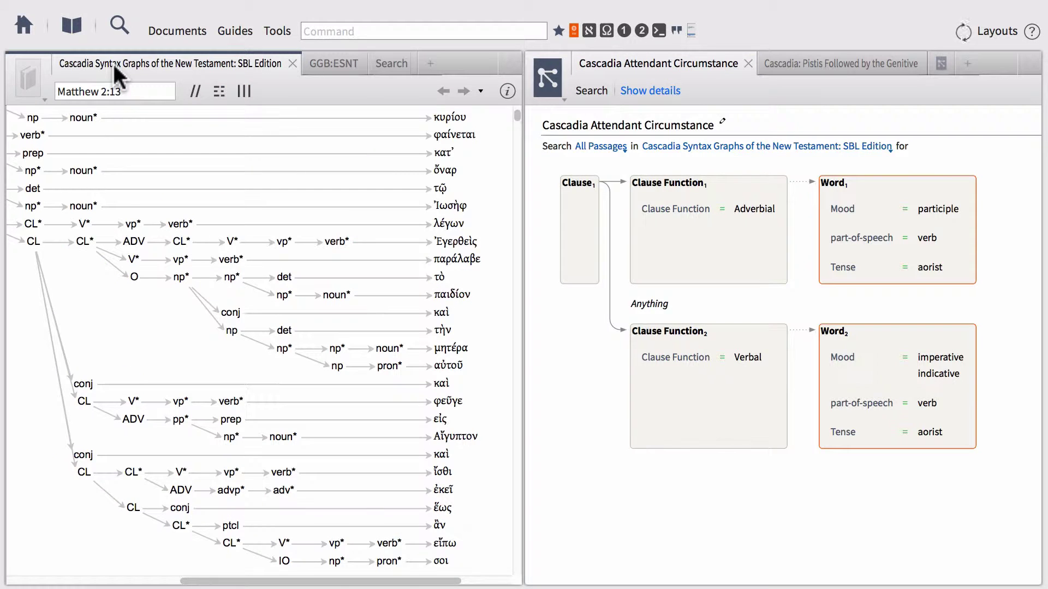
pyautogui.moveTo(330, 55)
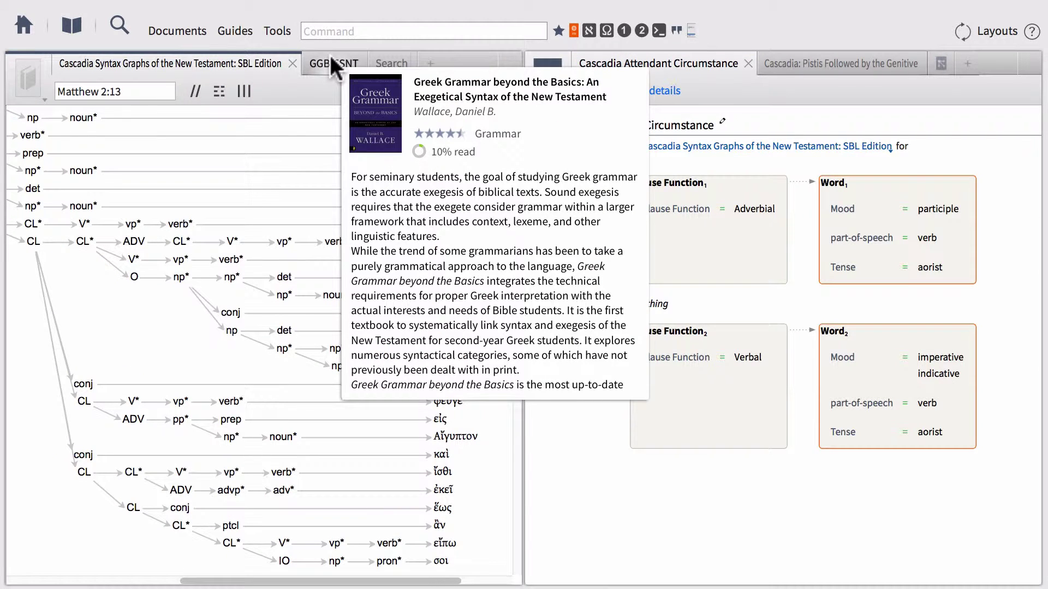
pyautogui.click(332, 69)
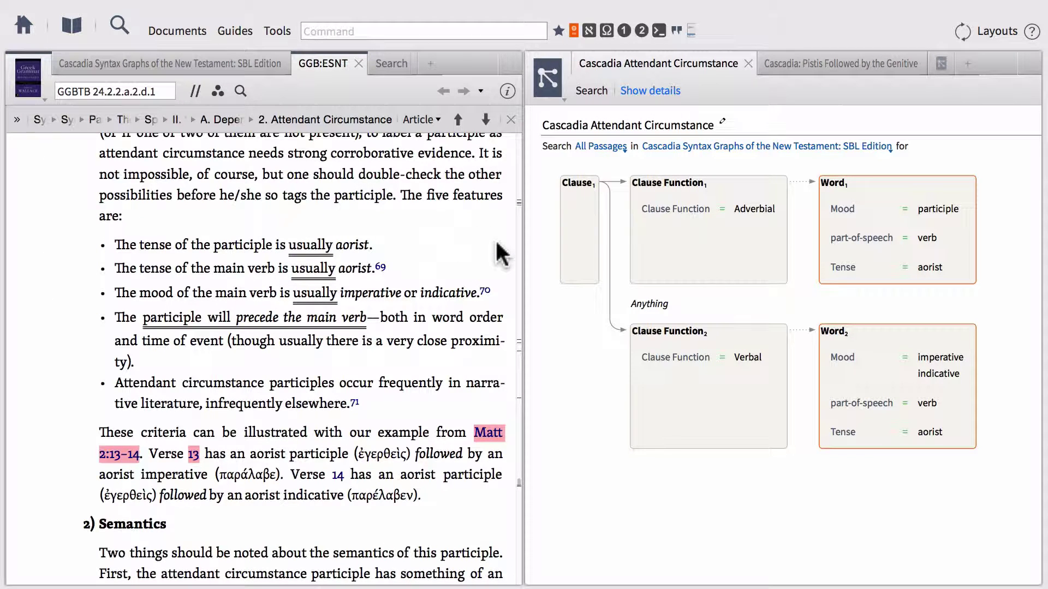
pyautogui.moveTo(566, 232)
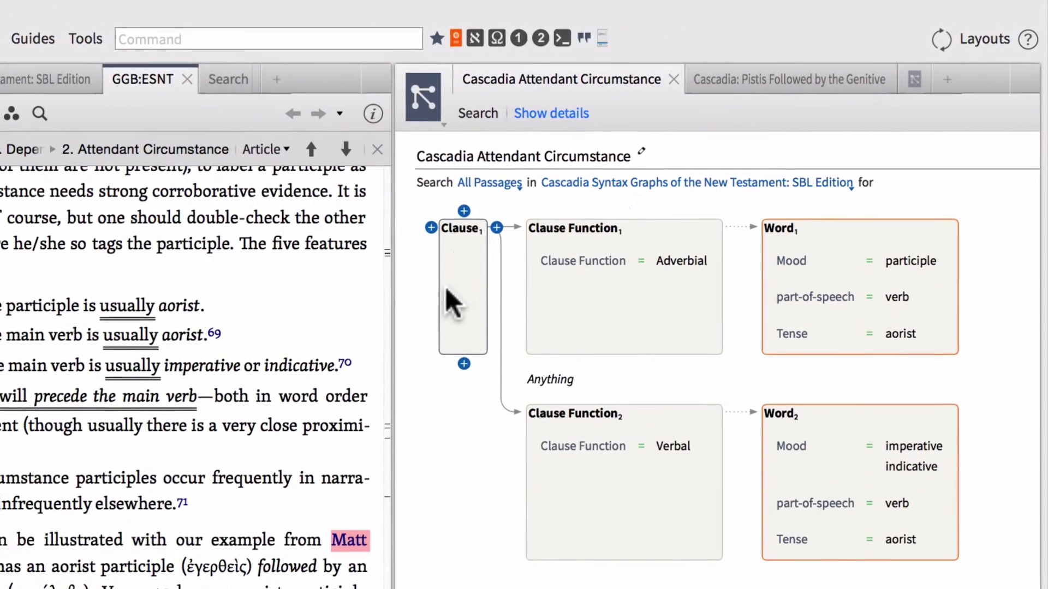
pyautogui.moveTo(652, 494)
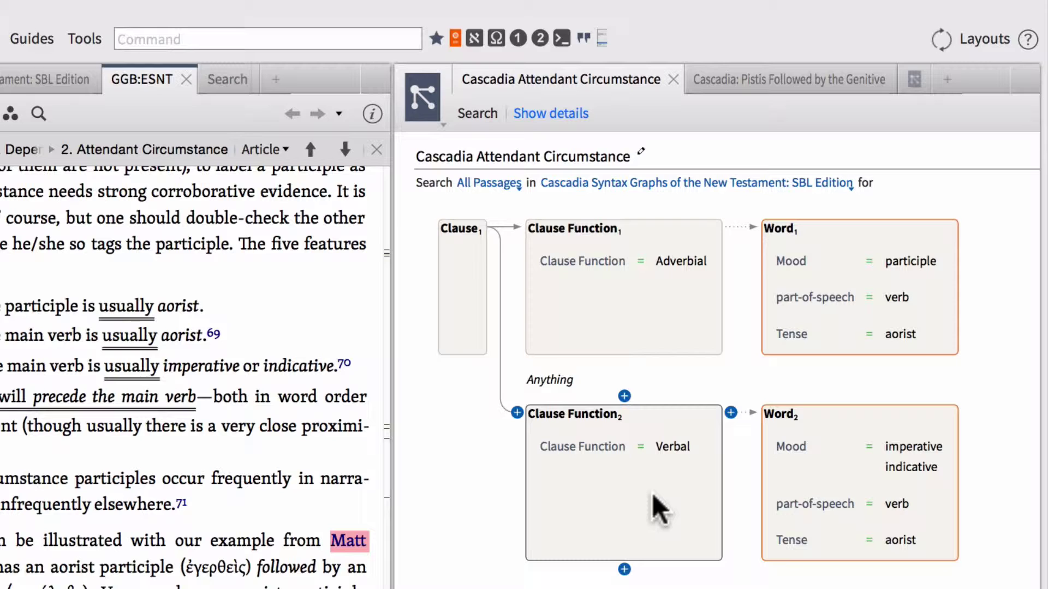
pyautogui.moveTo(637, 290)
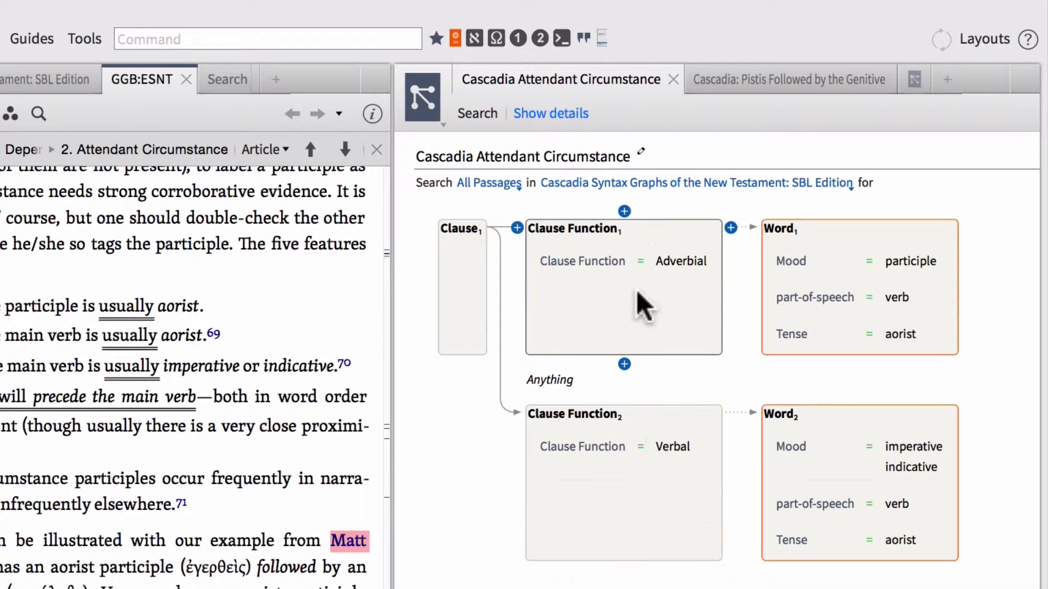
pyautogui.moveTo(853, 299)
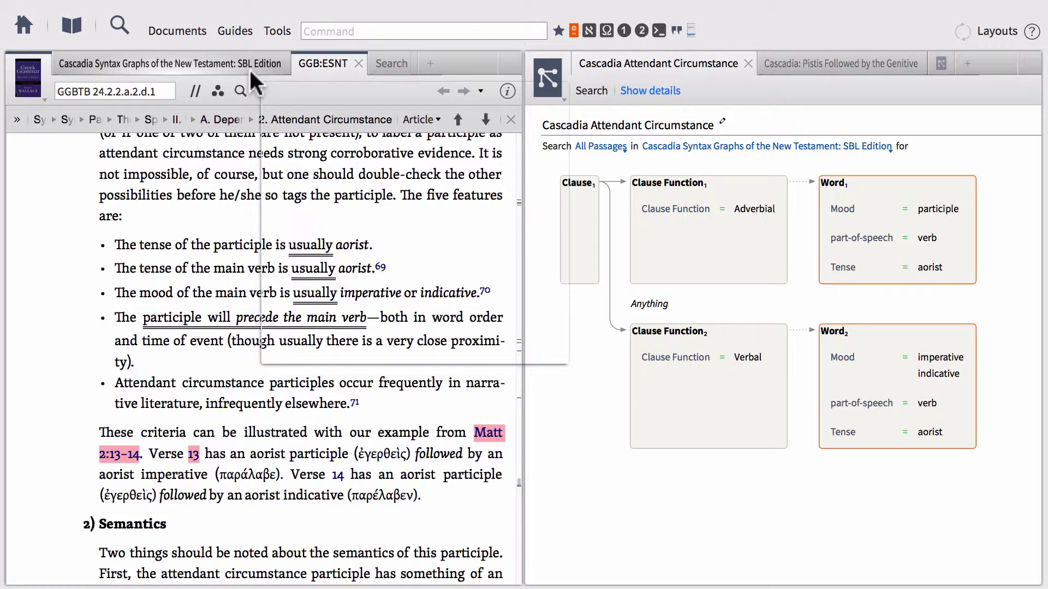
# Step: Highlight the CL* clause from Ἐγερθεὶς to αὐτοῦ on the Matthew 2:13 syntax graph
pyautogui.click(219, 71)
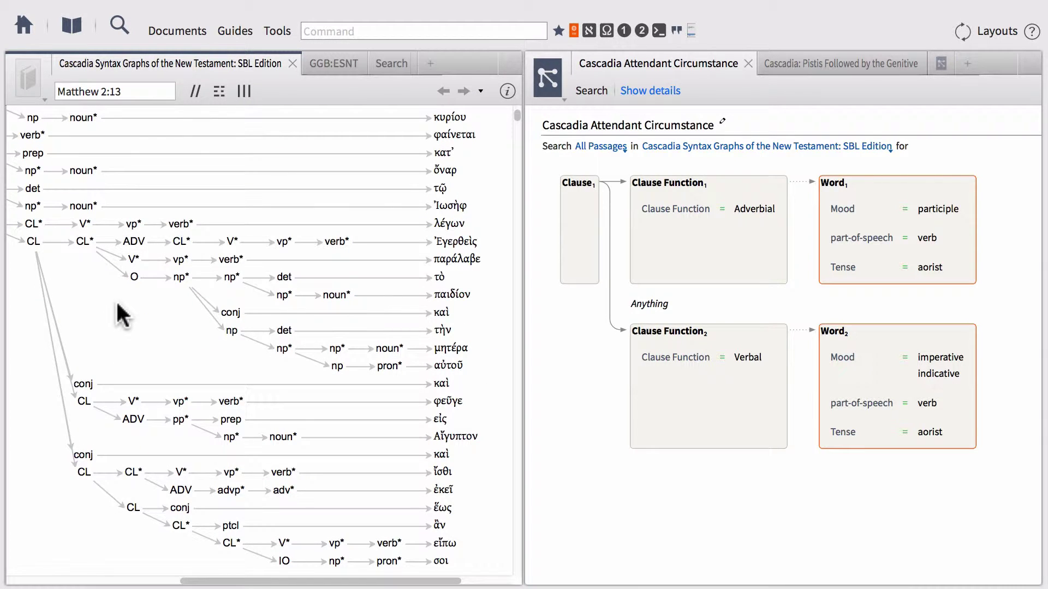
pyautogui.click(85, 243)
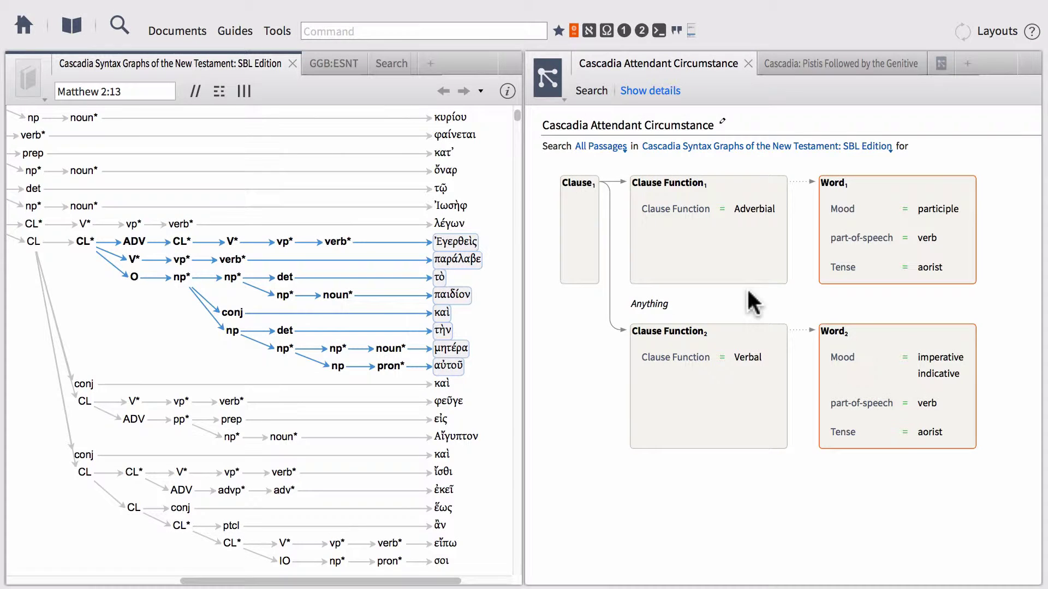
pyautogui.moveTo(704, 295)
# Step: Display the 'Cascadia: Pistis Followed by the Genitive' query in the right panel
pyautogui.click(835, 57)
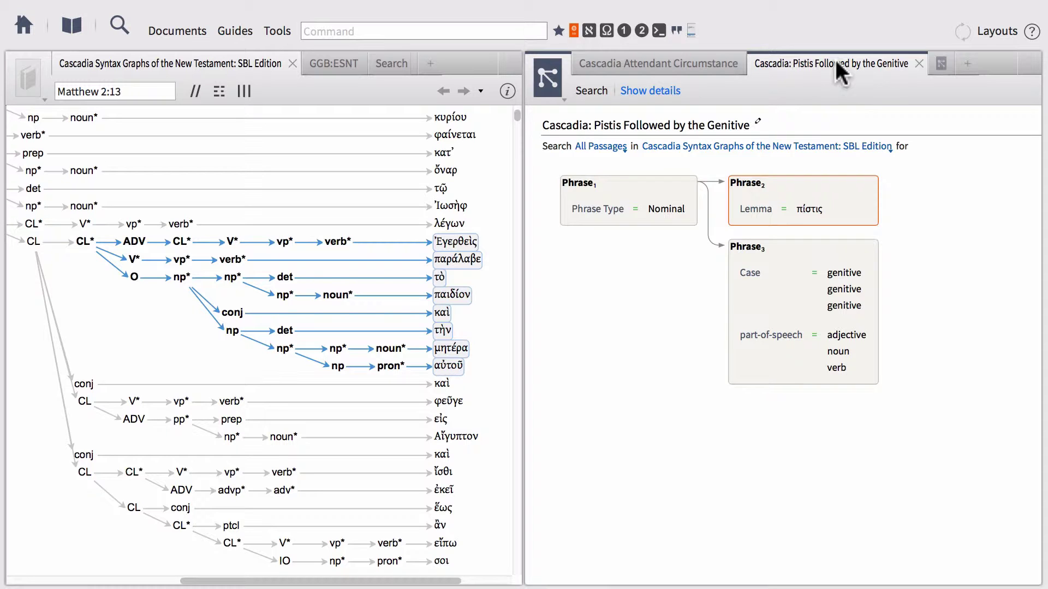
# Step: Run the pistis-plus-genitive query for 19 results and open the Romans 3:22 syntax graph
pyautogui.click(589, 91)
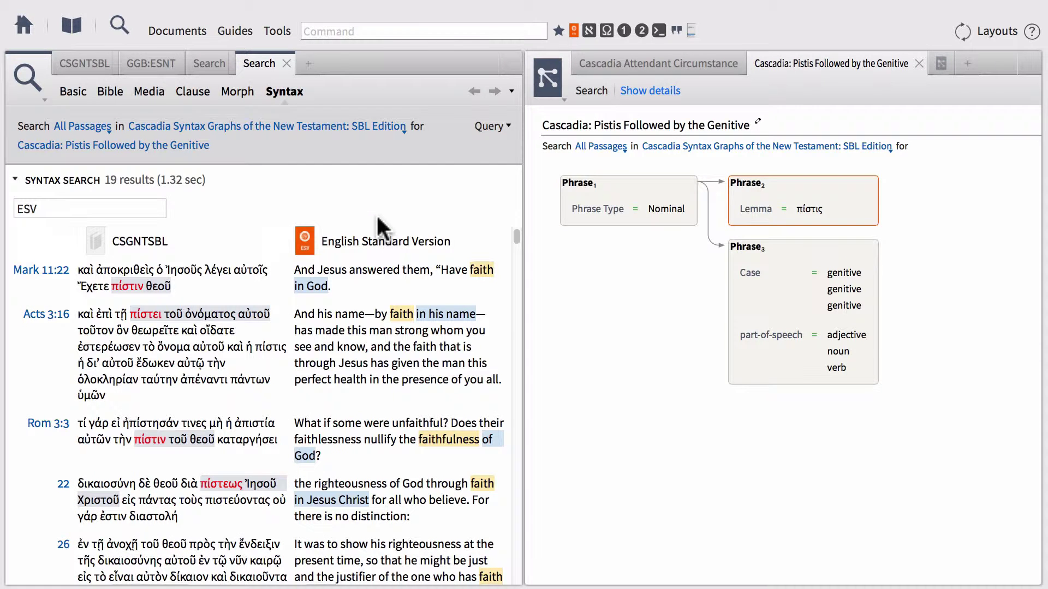
pyautogui.scroll(-2, 252, 267)
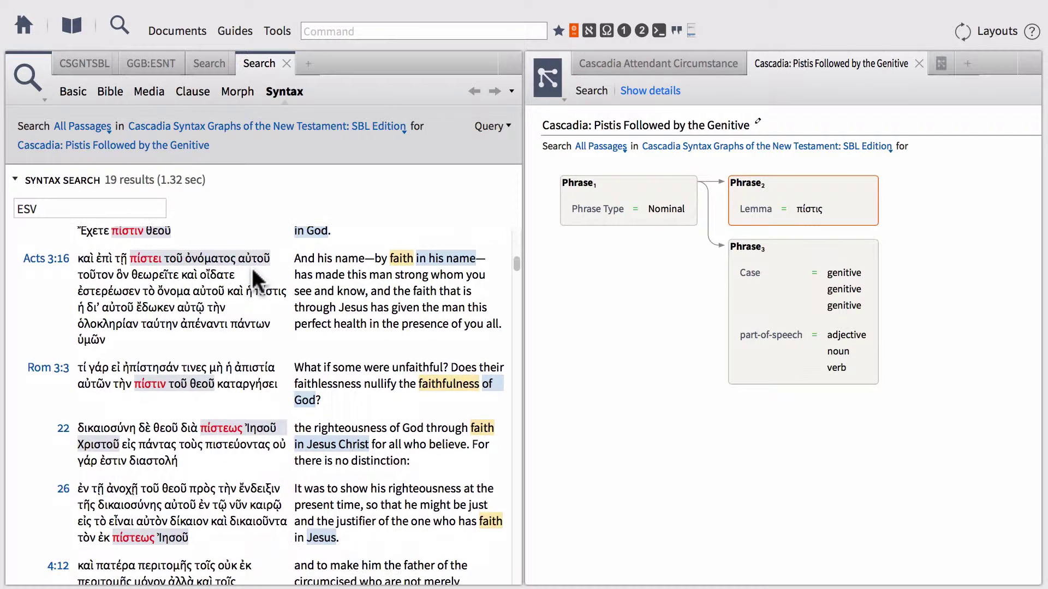
pyautogui.scroll(-2, 252, 268)
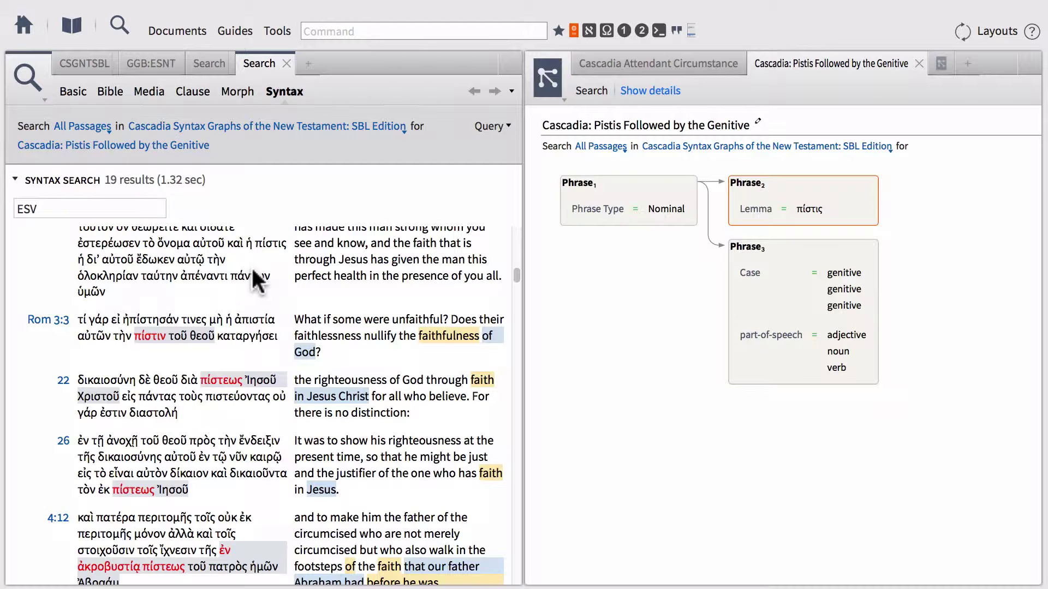
pyautogui.click(63, 382)
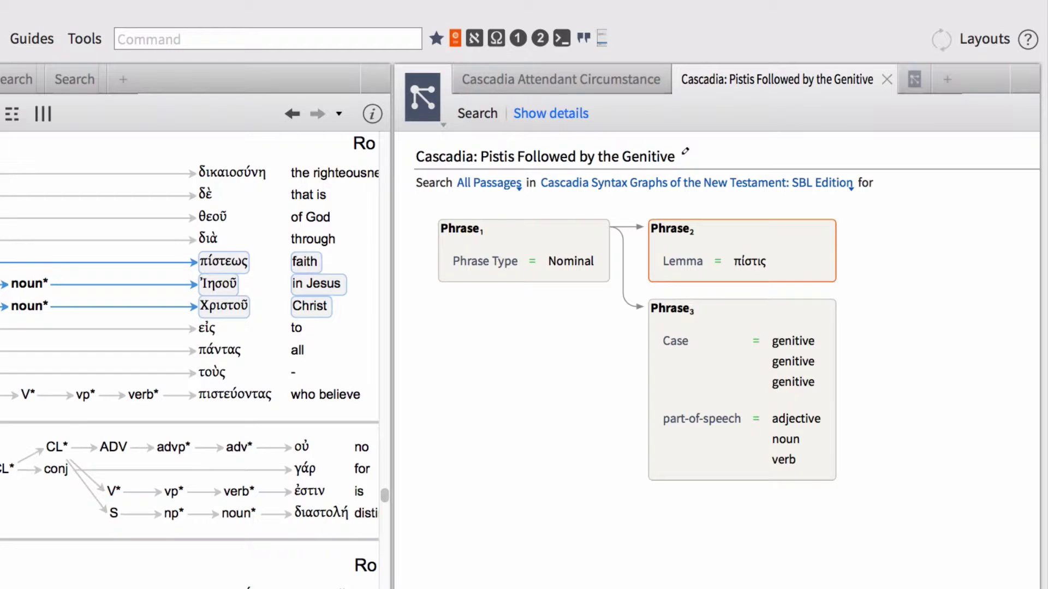
pyautogui.moveTo(717, 272)
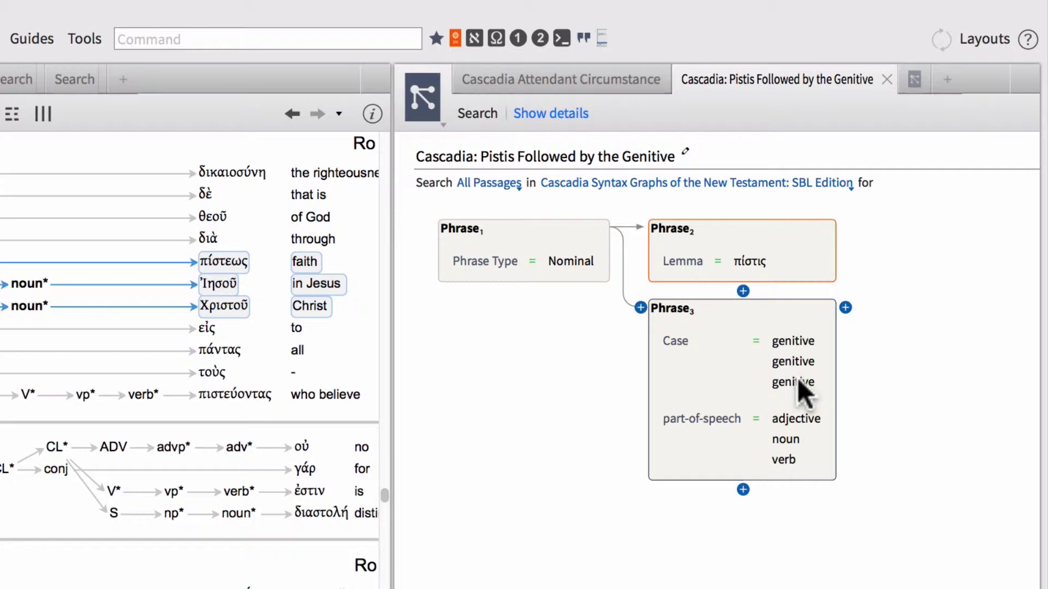
pyautogui.click(755, 377)
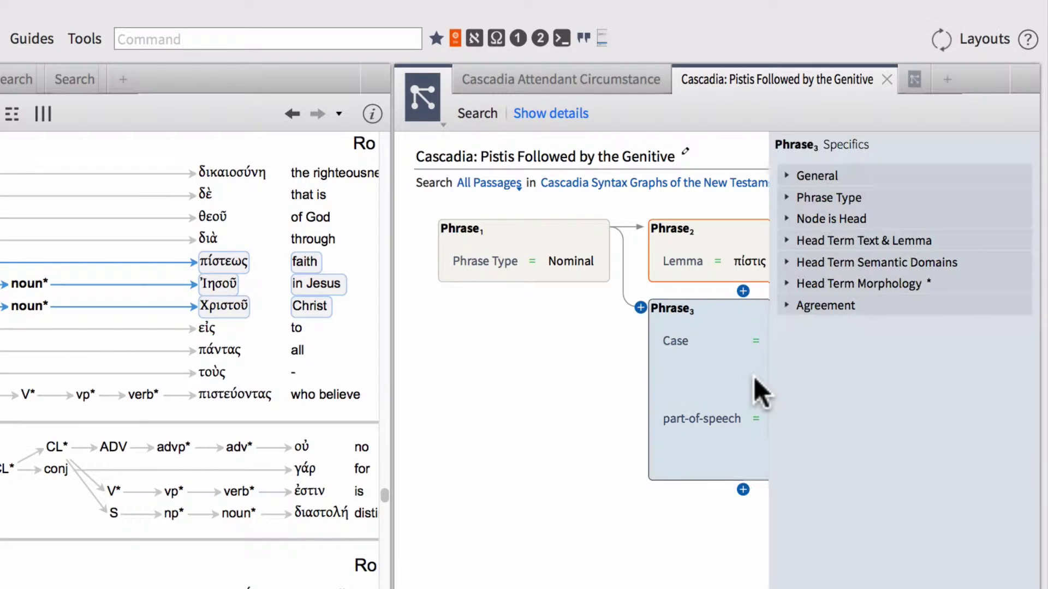
pyautogui.click(841, 286)
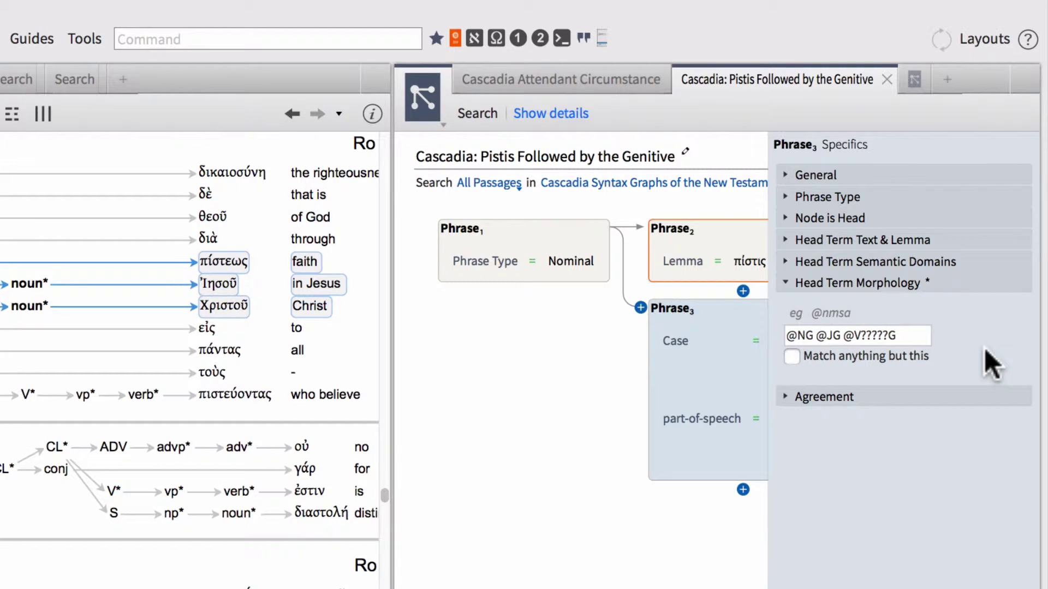
pyautogui.click(591, 353)
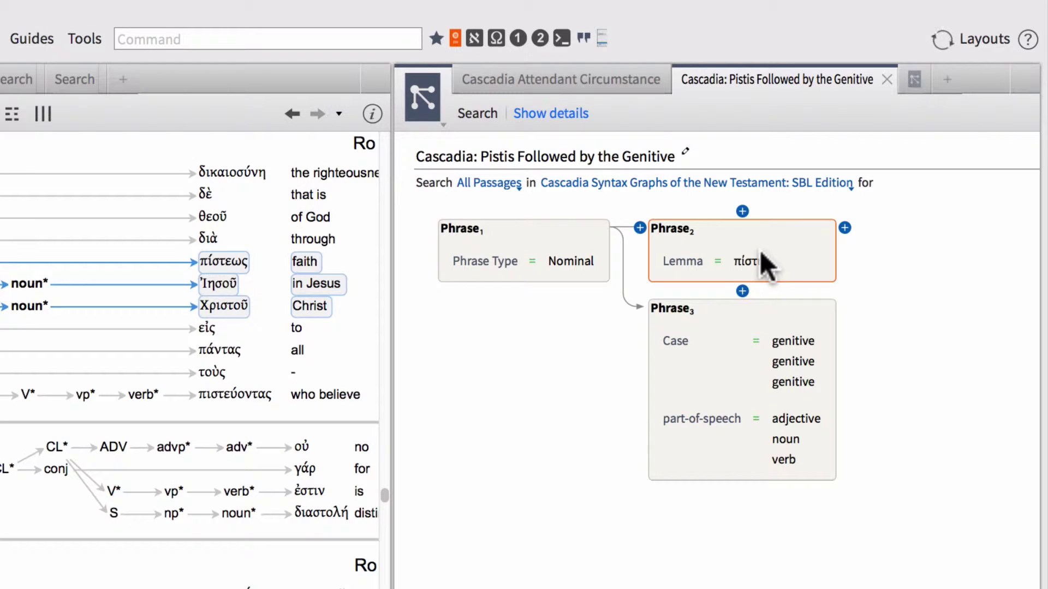
# Step: Check the πίστις lemma term's options, then return the left pane to the 19 search results
pyautogui.rightClick(718, 248)
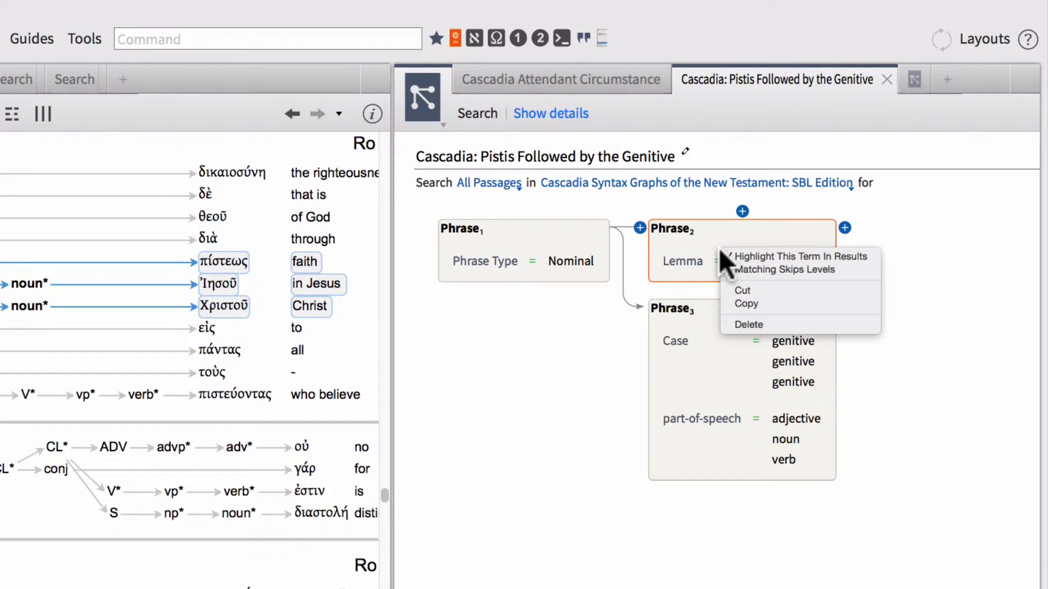
pyautogui.click(782, 256)
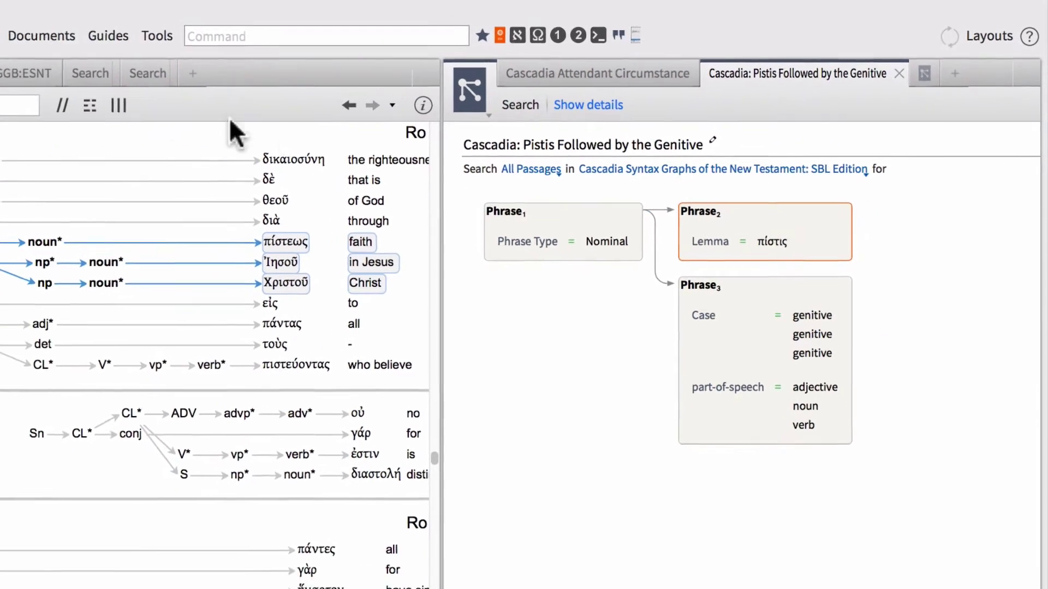
pyautogui.click(143, 73)
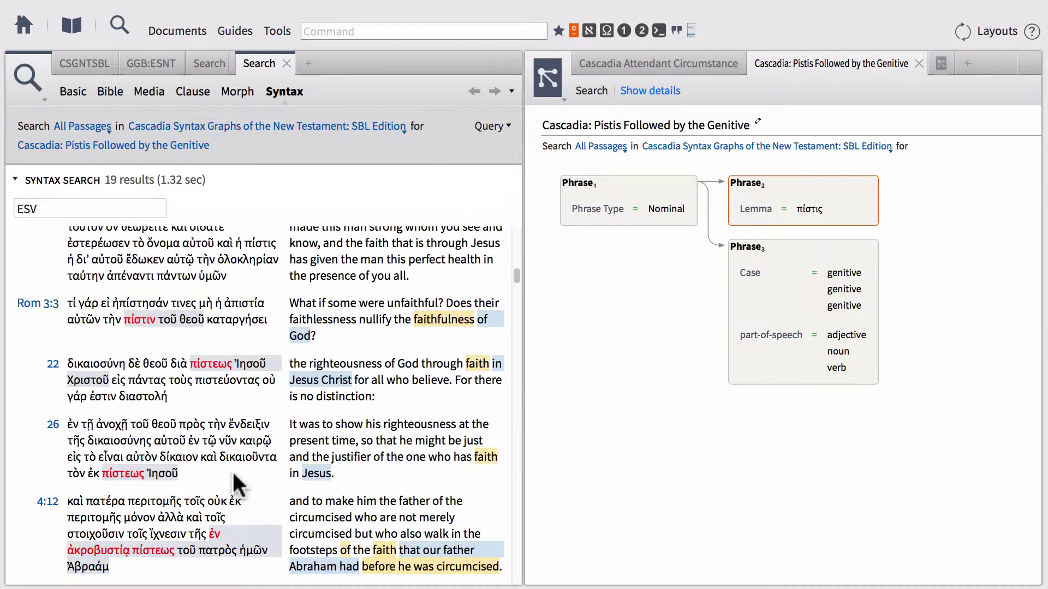
# Step: Browse the pistis results, then switch the left pane to the grammar's Matthew 2:13–14 discussion
pyautogui.scroll(-1, 234, 484)
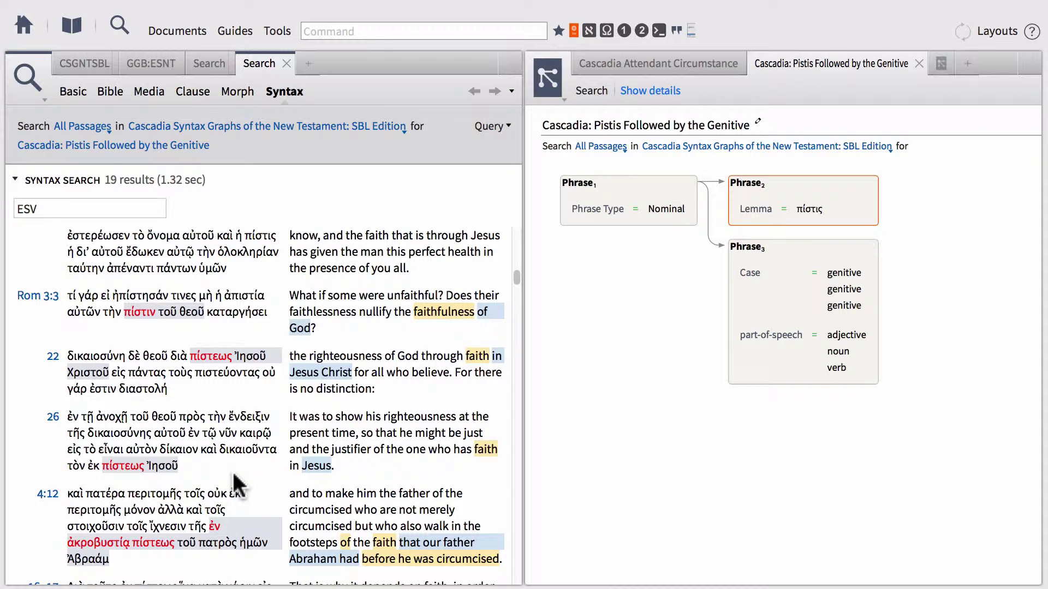
pyautogui.scroll(-3, 236, 494)
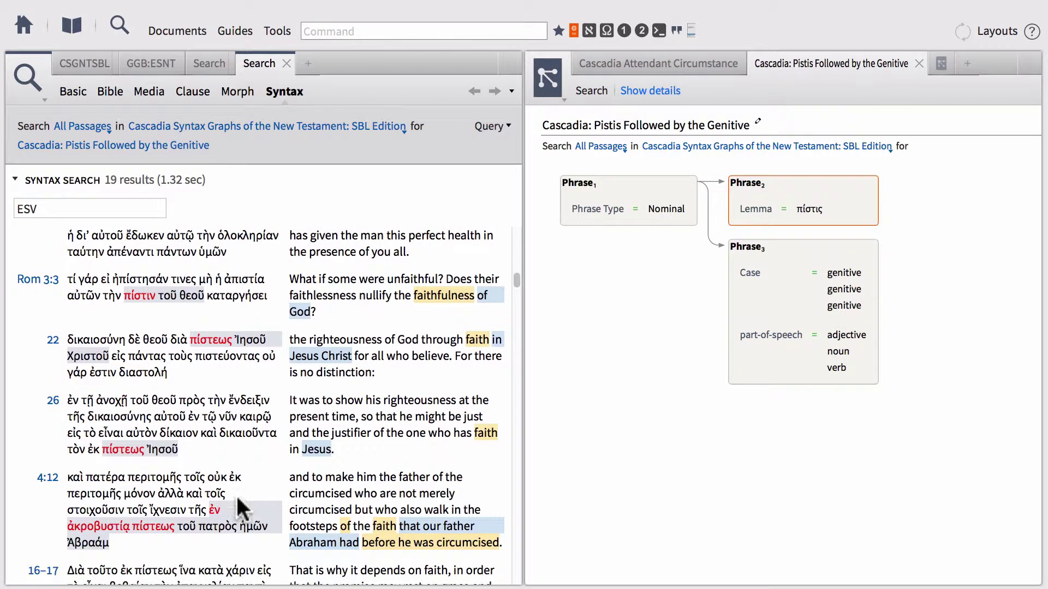
pyautogui.scroll(-15, 263, 459)
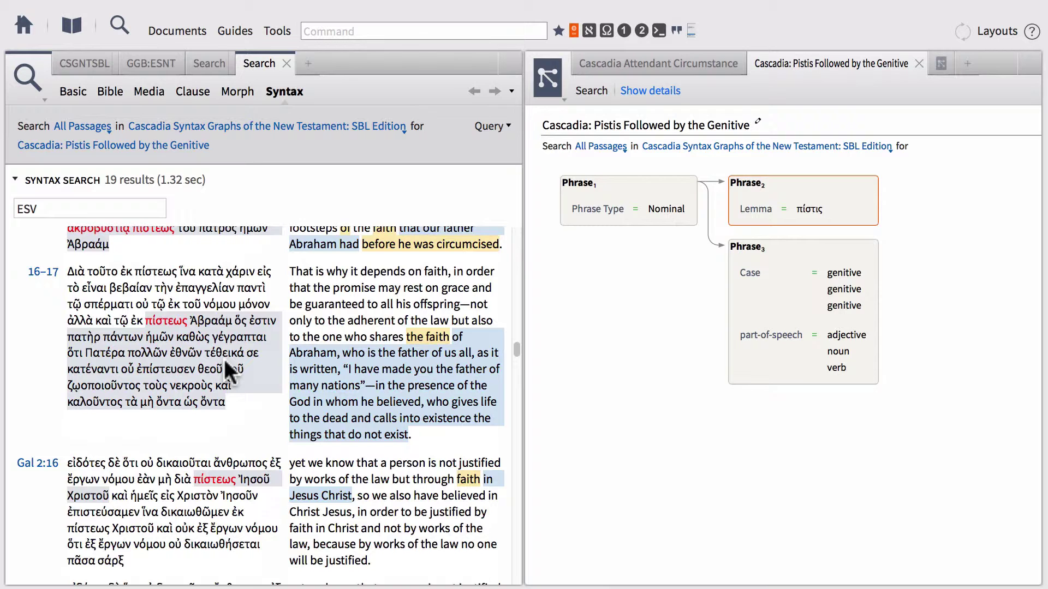
pyautogui.scroll(1, 202, 286)
pyautogui.scroll(10, 267, 319)
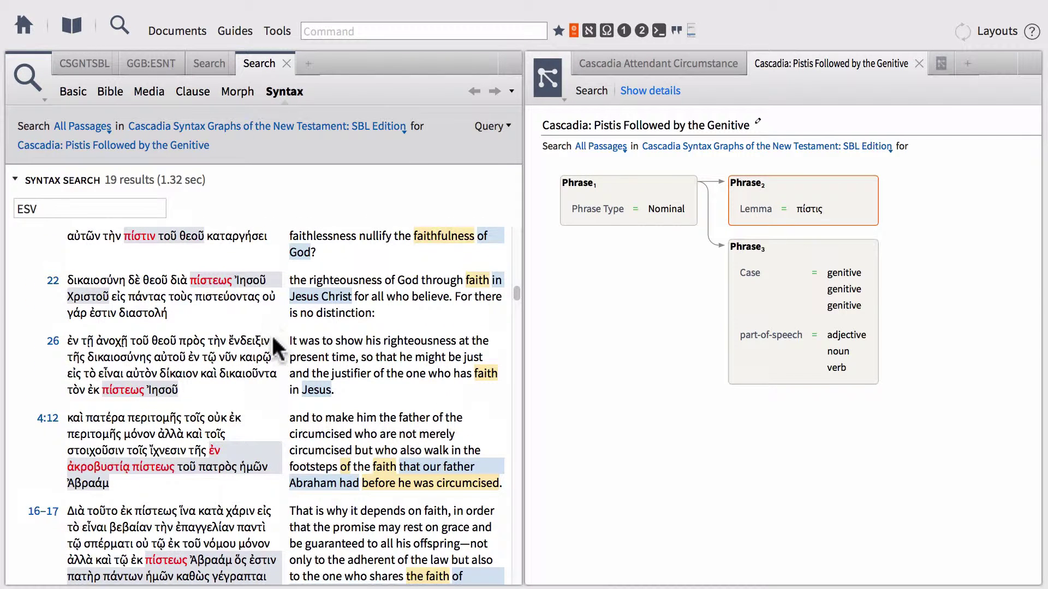
pyautogui.scroll(1, 279, 350)
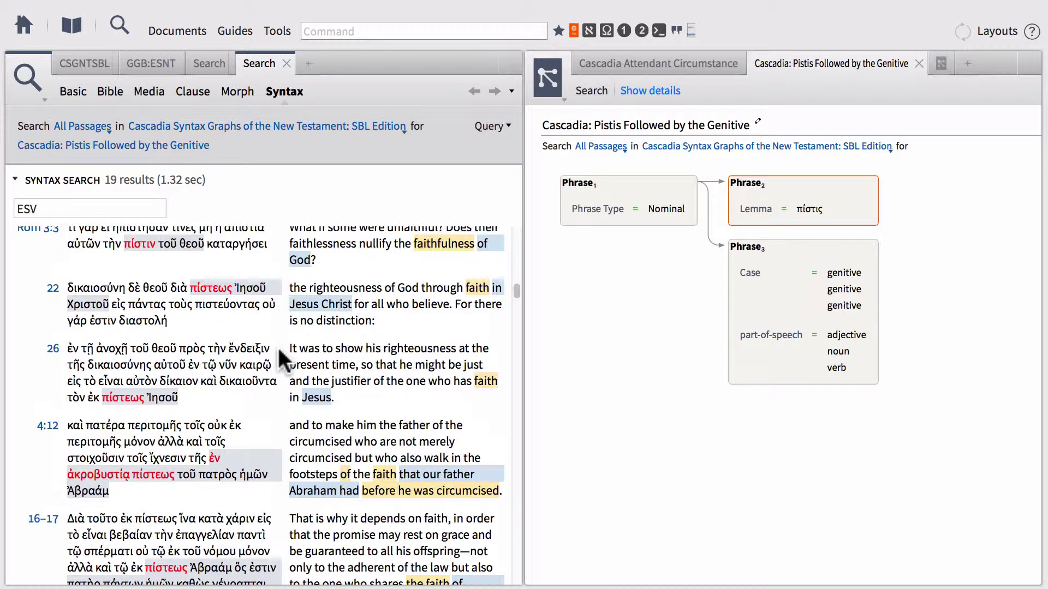
pyautogui.click(148, 62)
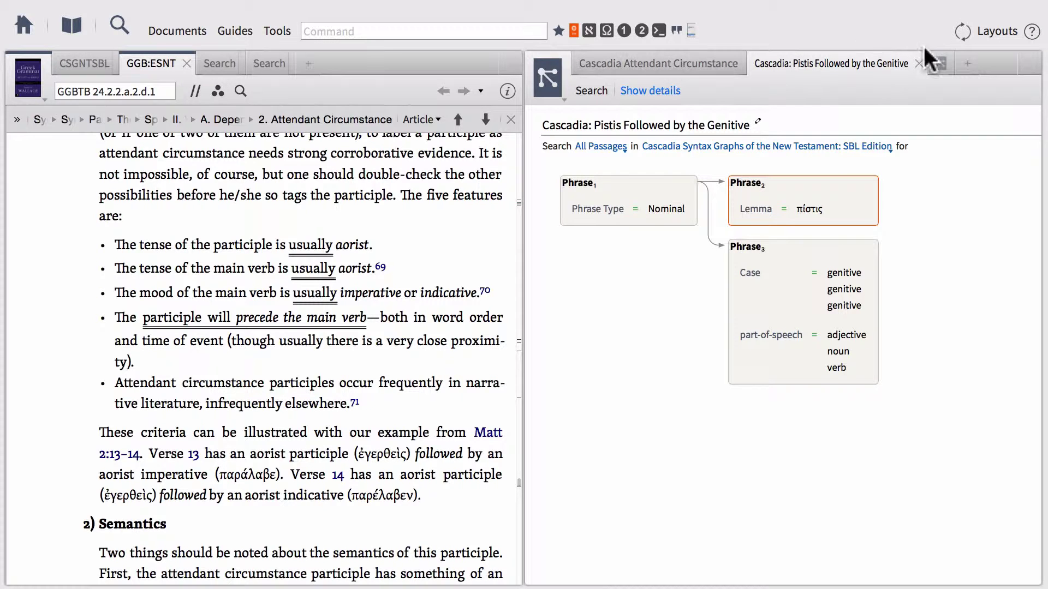
# Step: Display the third query, 'Cascadia: ινα as postpositive', in the right panel
pyautogui.click(942, 58)
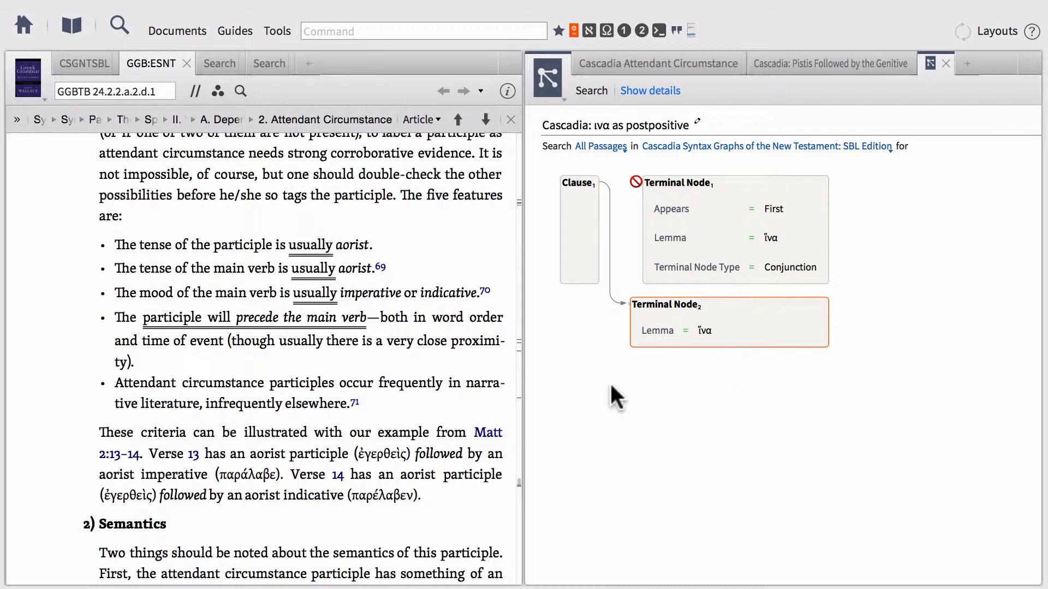
# Step: Run the ινα-as-postpositive search, open Gal 2:10 in the CSGNTSBL syntax graph, and highlight the ἵνα clause
pyautogui.click(590, 90)
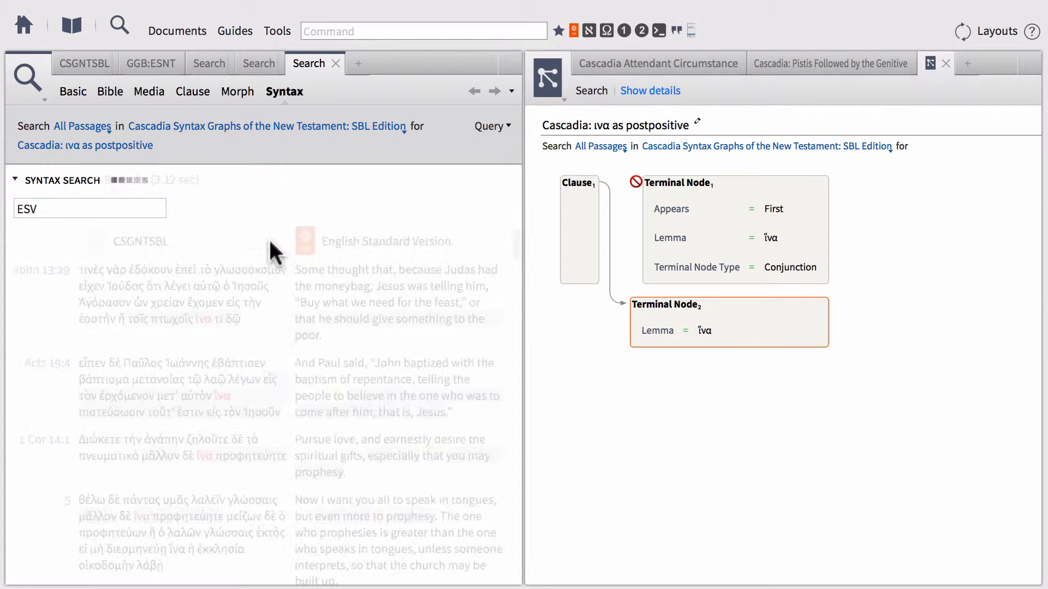
pyautogui.scroll(-6, 278, 322)
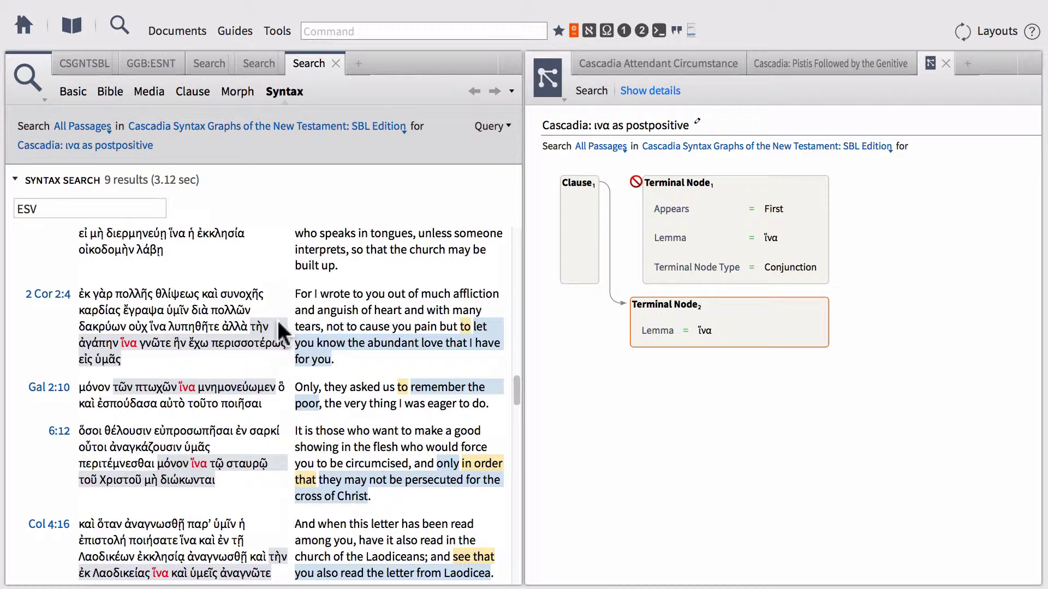
pyautogui.click(42, 387)
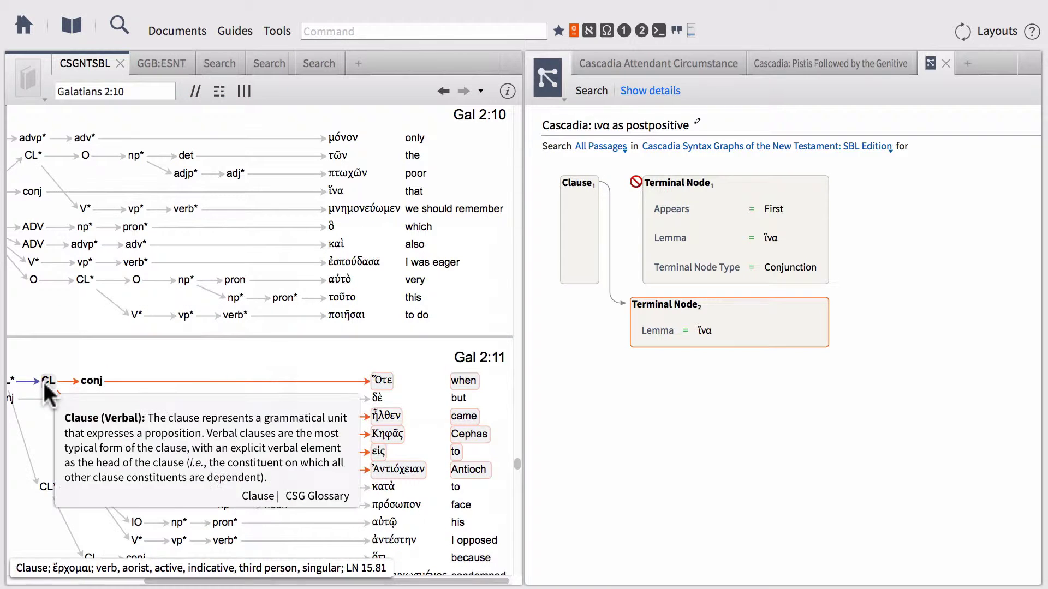
pyautogui.hscroll(-2, 63, 328)
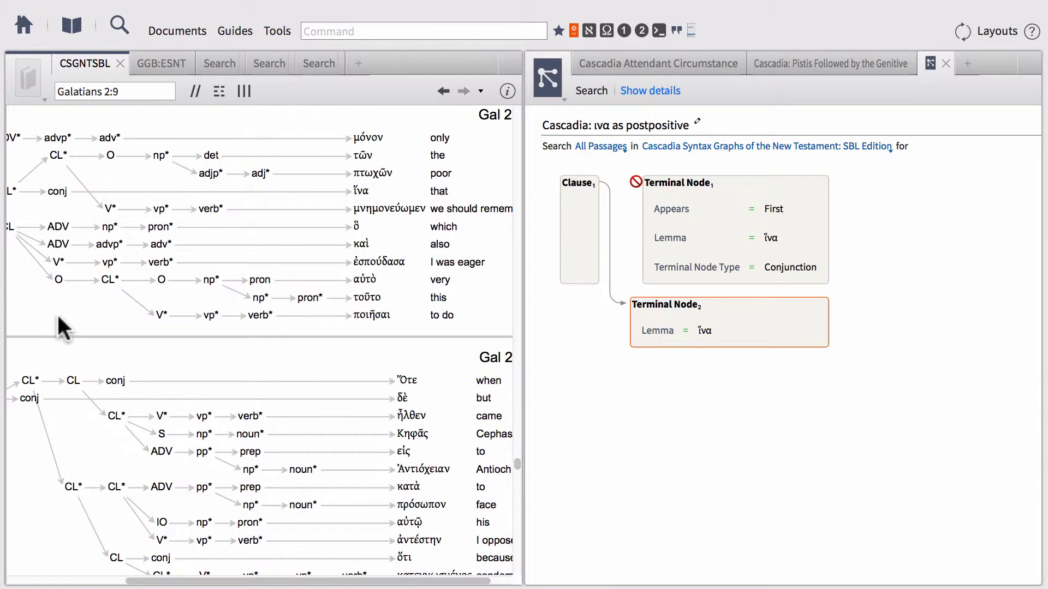
pyautogui.hscroll(-4, 64, 327)
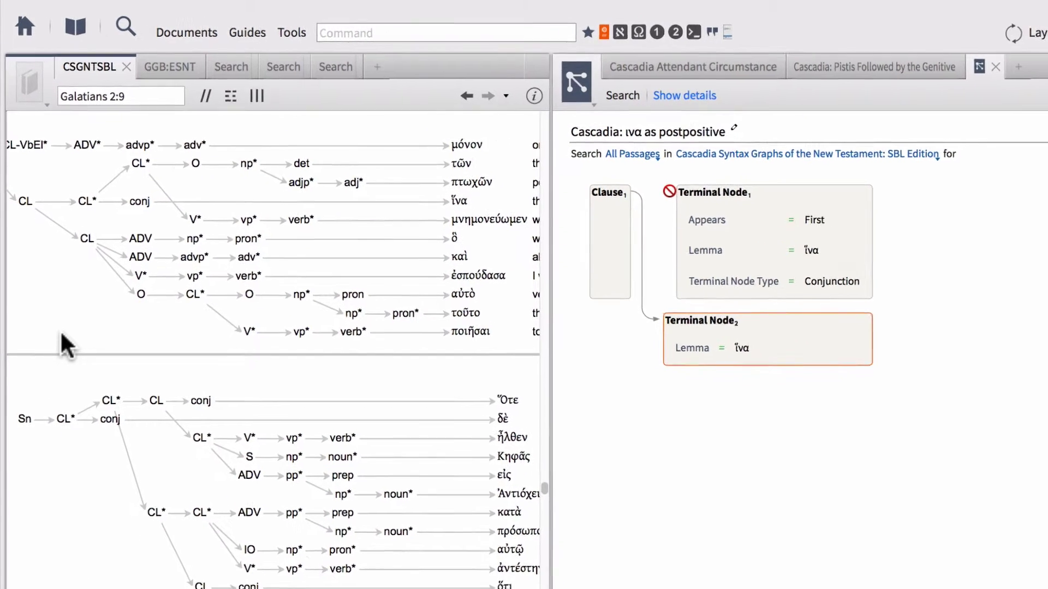
pyautogui.click(26, 200)
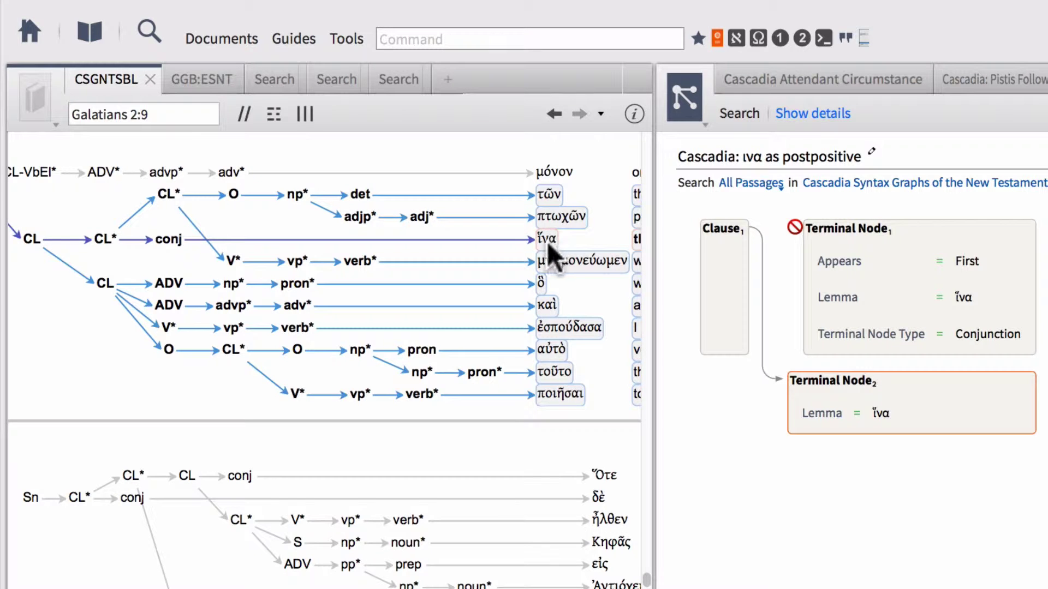
pyautogui.hscroll(3, 547, 237)
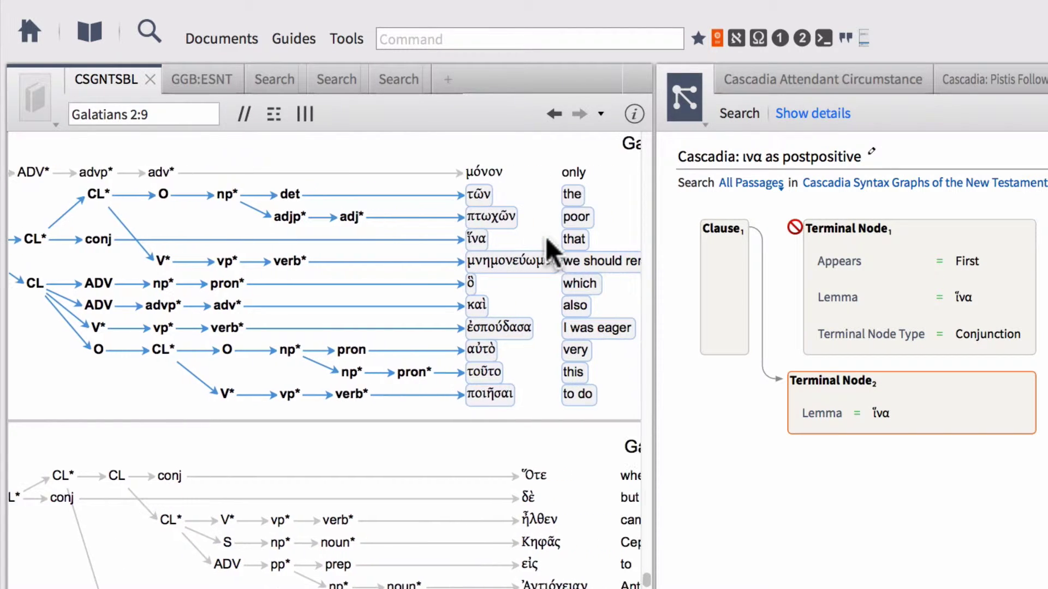
pyautogui.hscroll(-2, 546, 237)
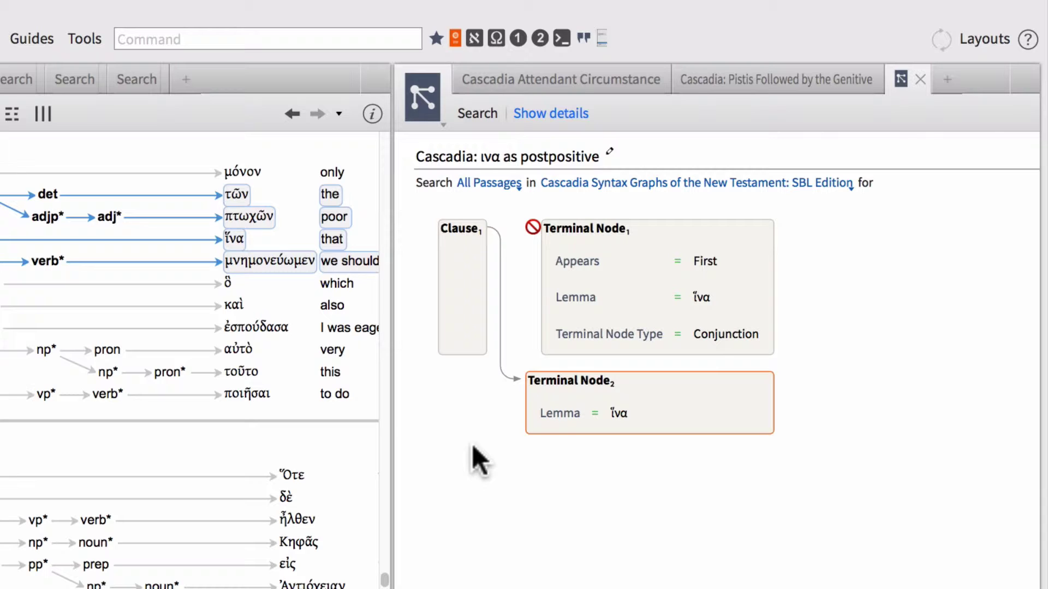
# Step: Review Terminal Node₁'s General settings, keeping 'is not present' and 'appears at the beginning' unchanged
pyautogui.moveTo(617, 329)
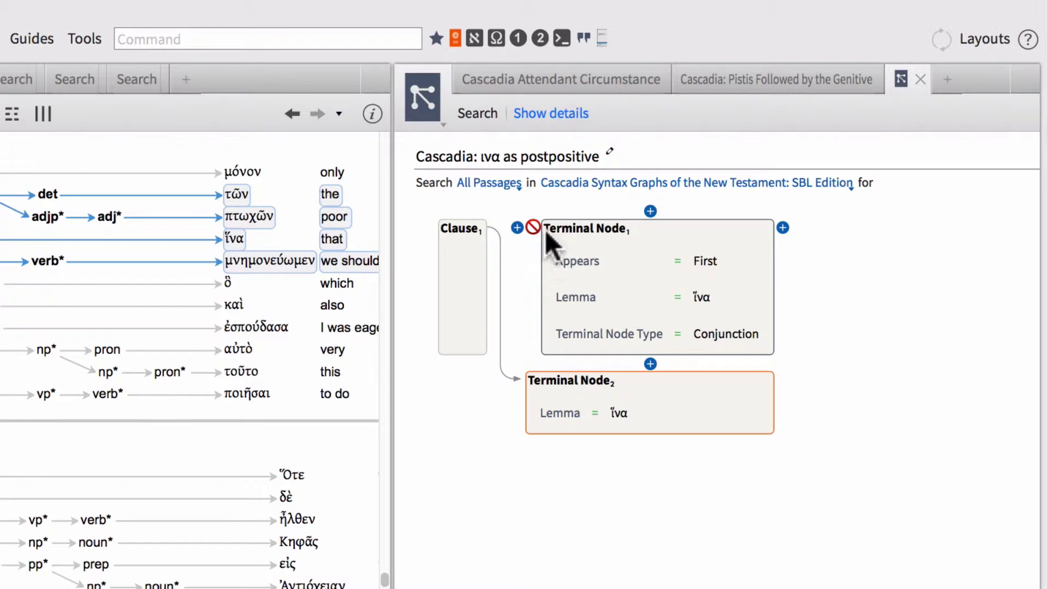
pyautogui.click(617, 260)
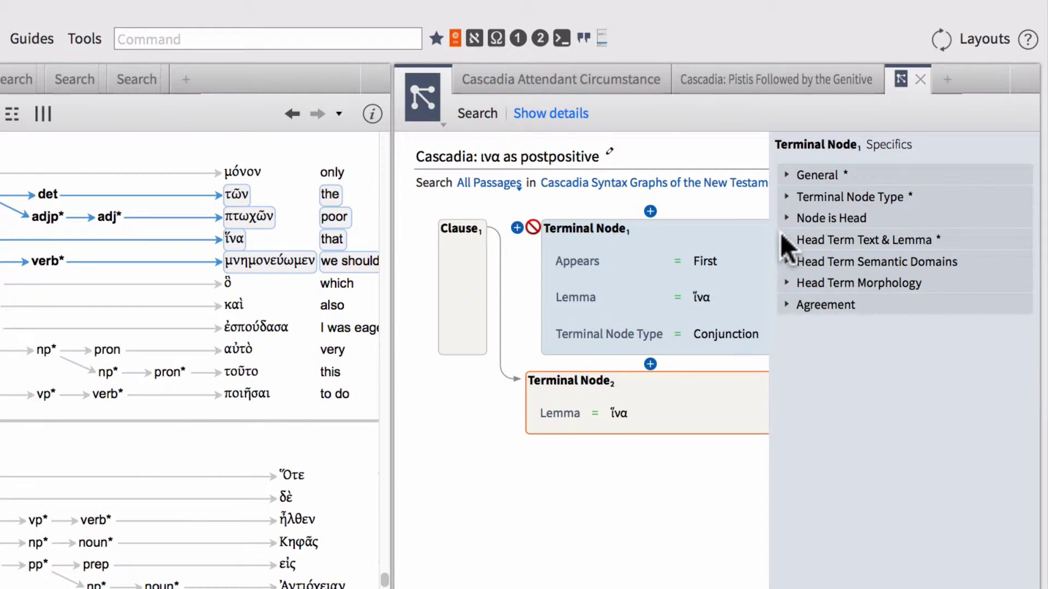
pyautogui.click(819, 175)
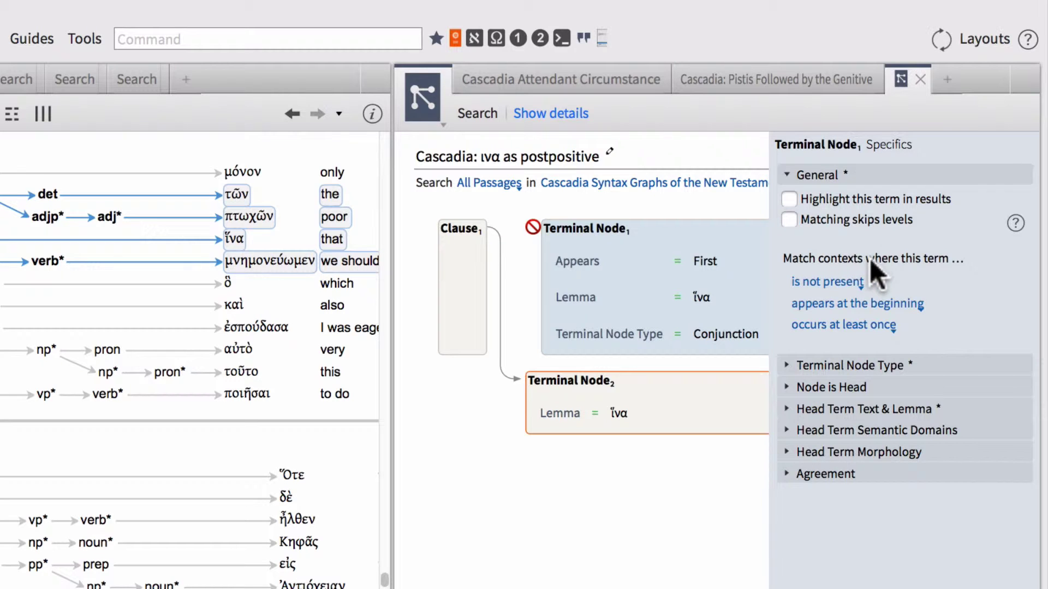
pyautogui.click(844, 282)
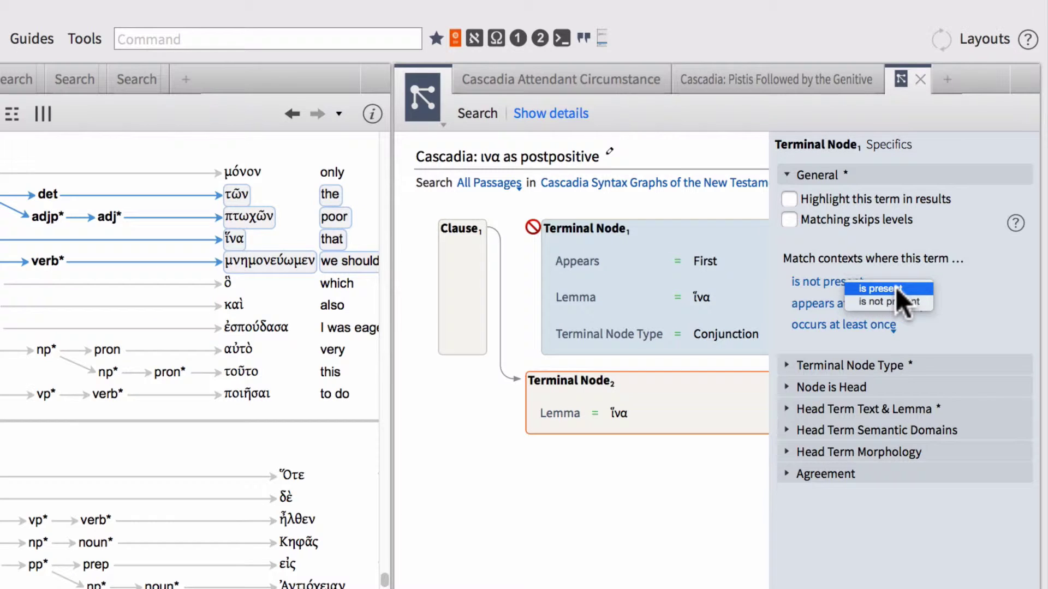
pyautogui.click(917, 262)
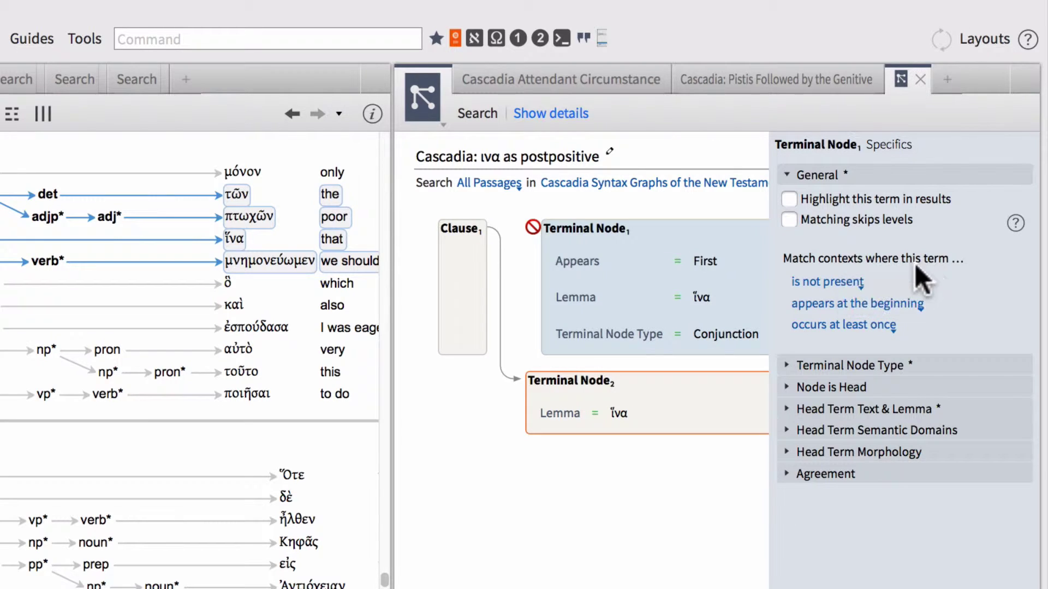
pyautogui.click(863, 304)
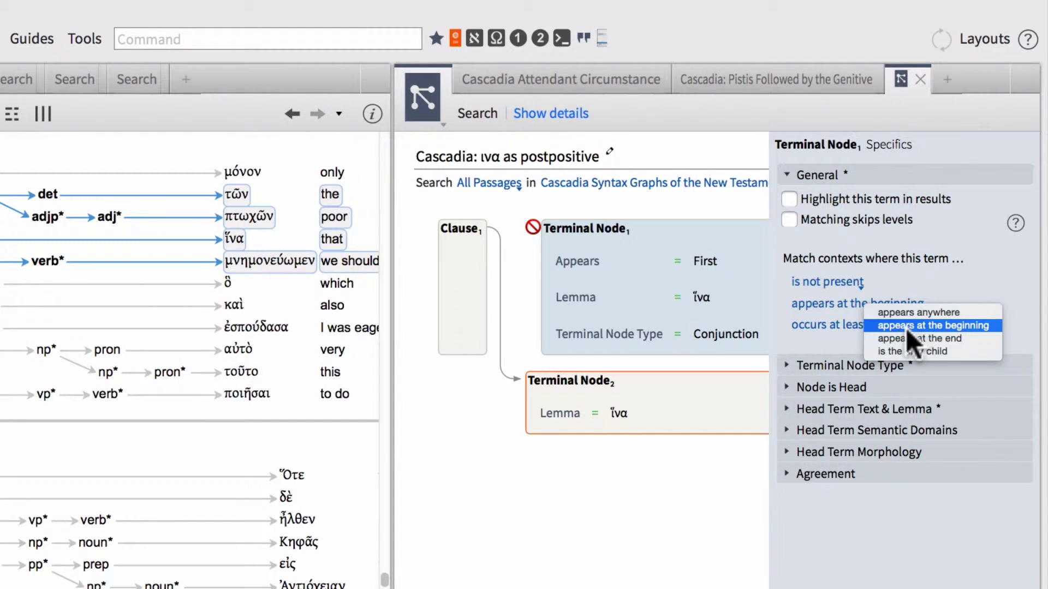
pyautogui.click(975, 289)
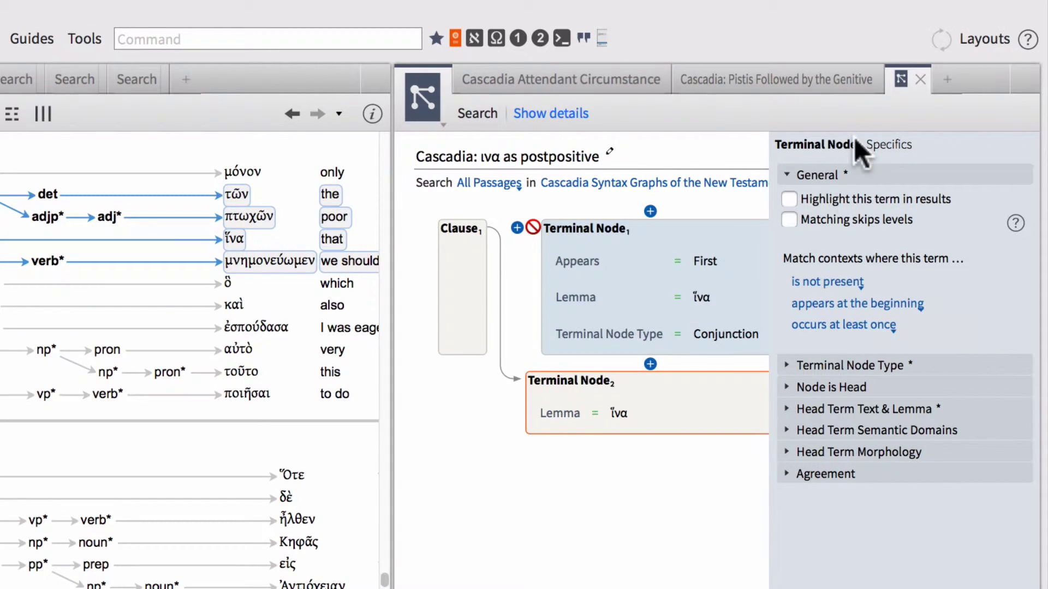
# Step: Deselect Terminal Node₁ and review the query's Clause and two terminal node boxes
pyautogui.click(443, 450)
pyautogui.moveTo(453, 306)
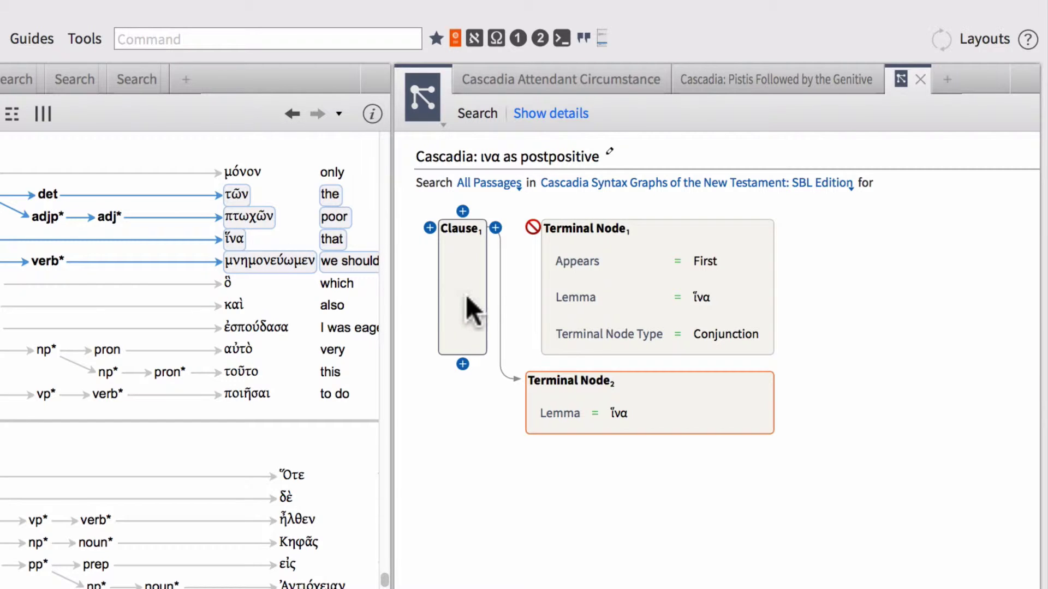
pyautogui.moveTo(582, 293)
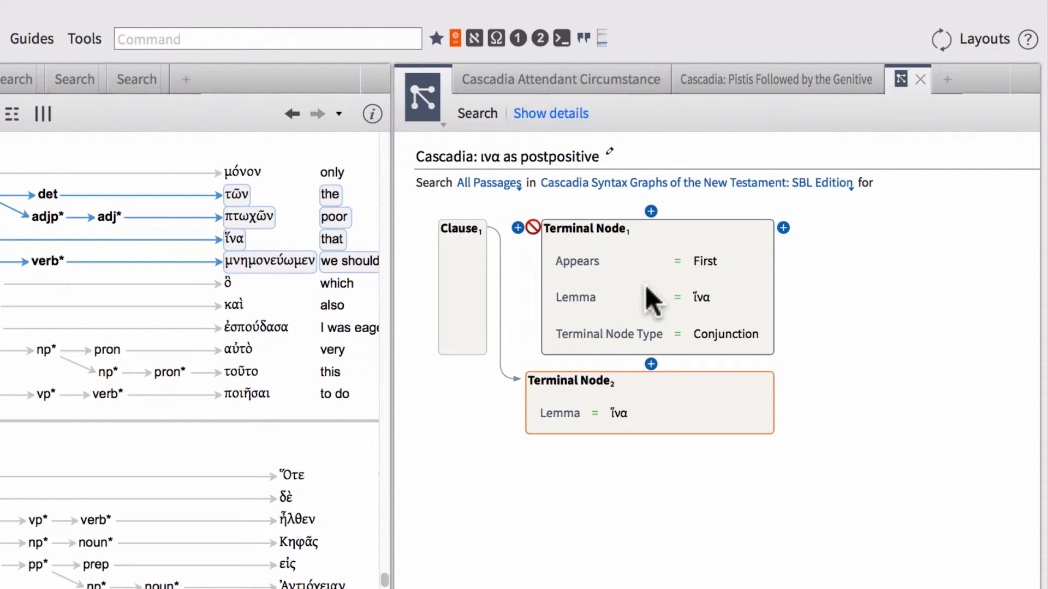
pyautogui.moveTo(648, 392)
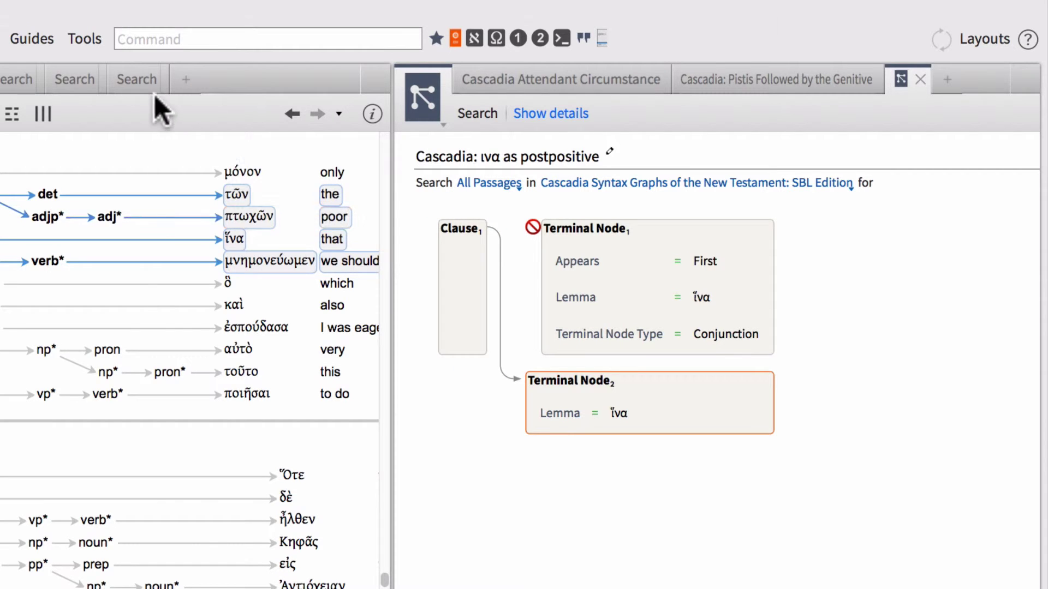
# Step: Return to the 9 ινα postpositive search results, scrolled back up to John 13:29
pyautogui.click(136, 80)
pyautogui.scroll(2, 237, 437)
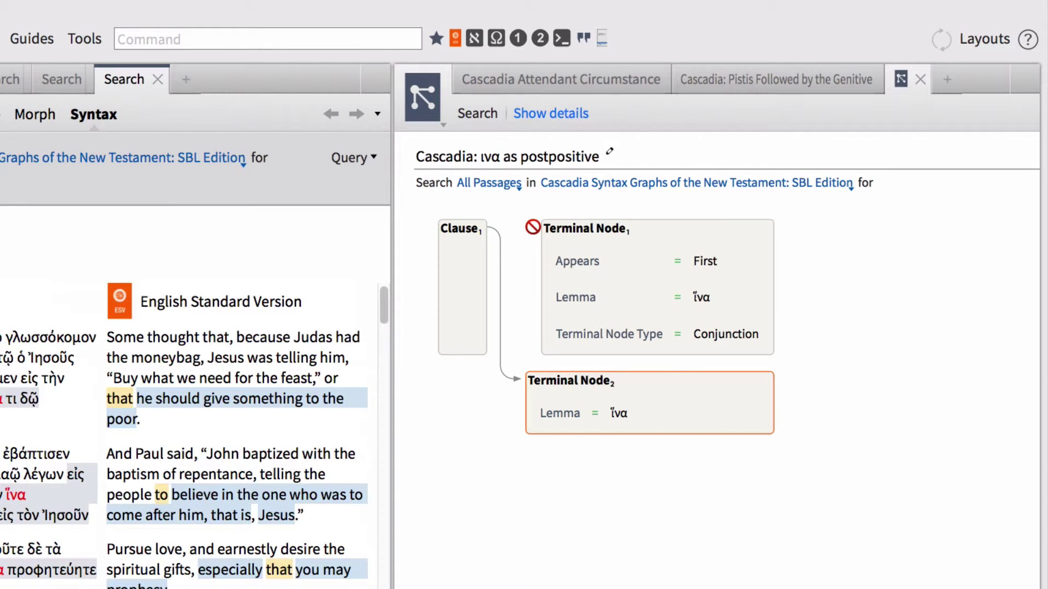